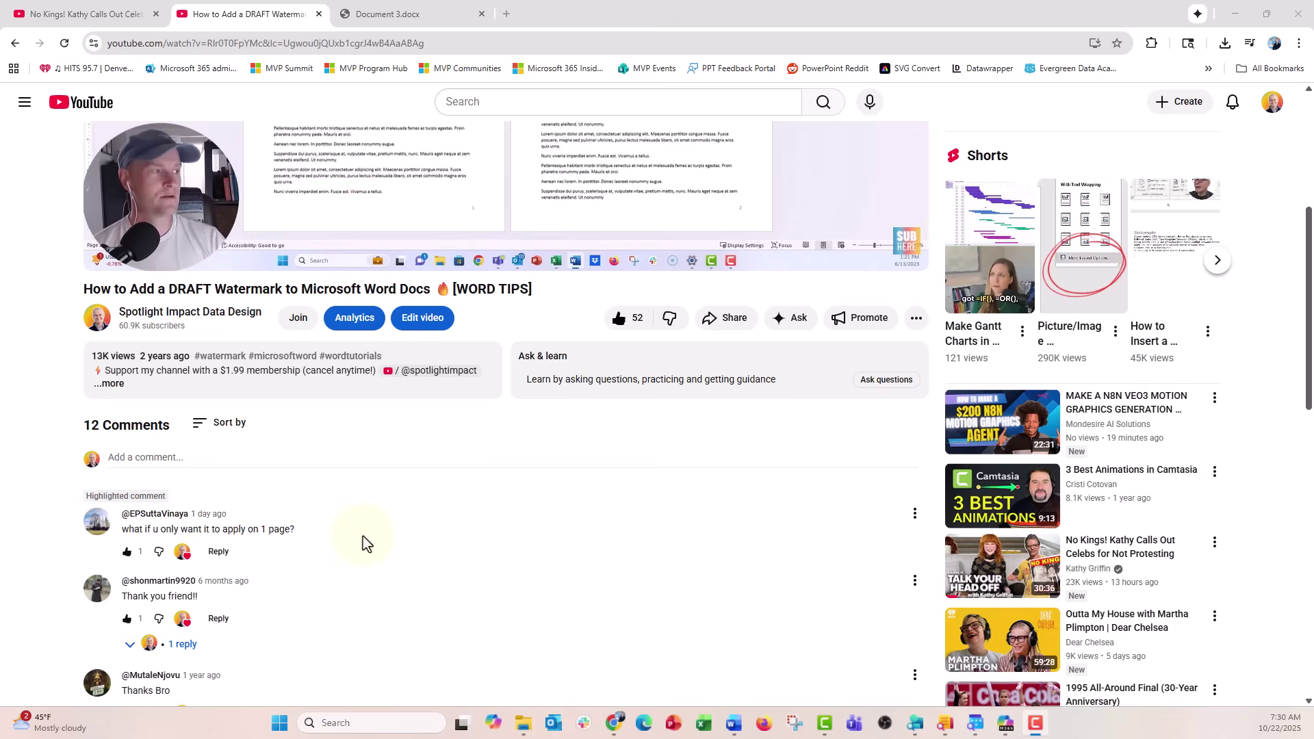
Minimize the Chrome tutorial window so the Word report is visible
left_click(1235, 14)
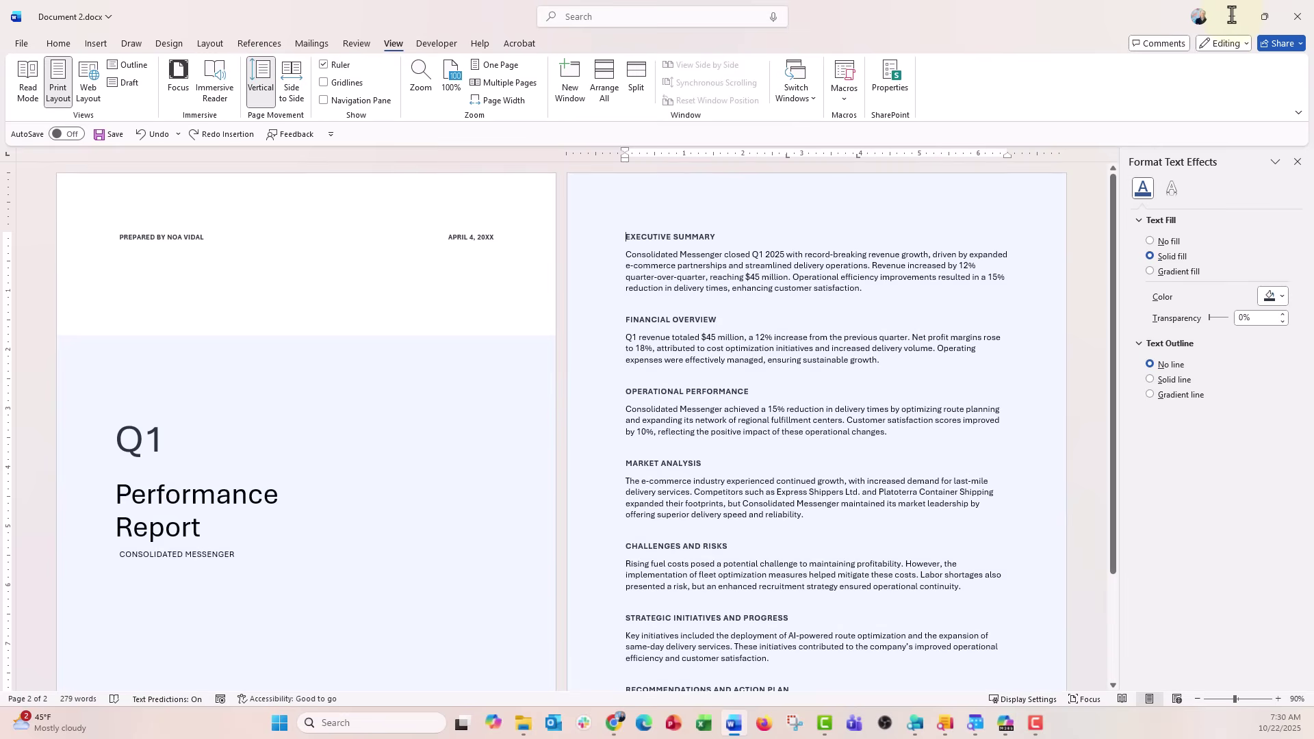
mouse_move(139, 439)
scroll(447, 348, "down", 3)
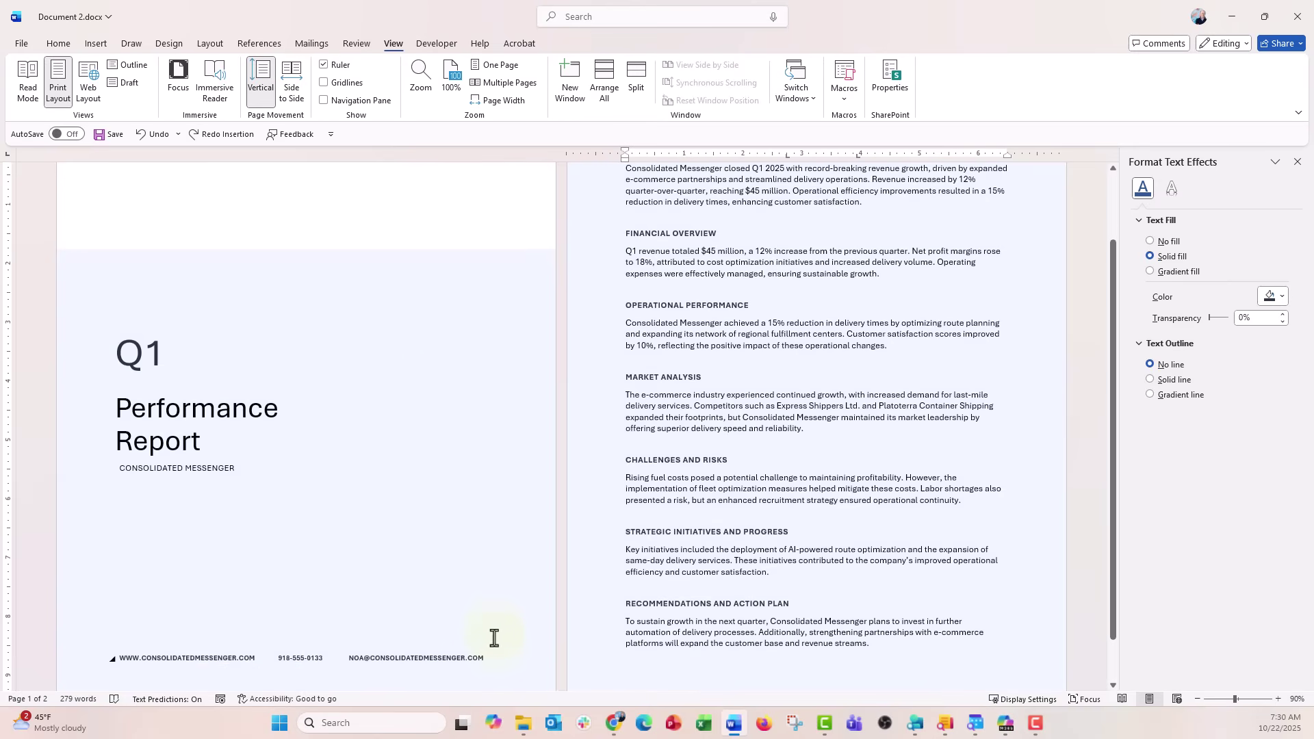
Put the cursor after the email address in the cover page's contact footer
left_click(497, 655)
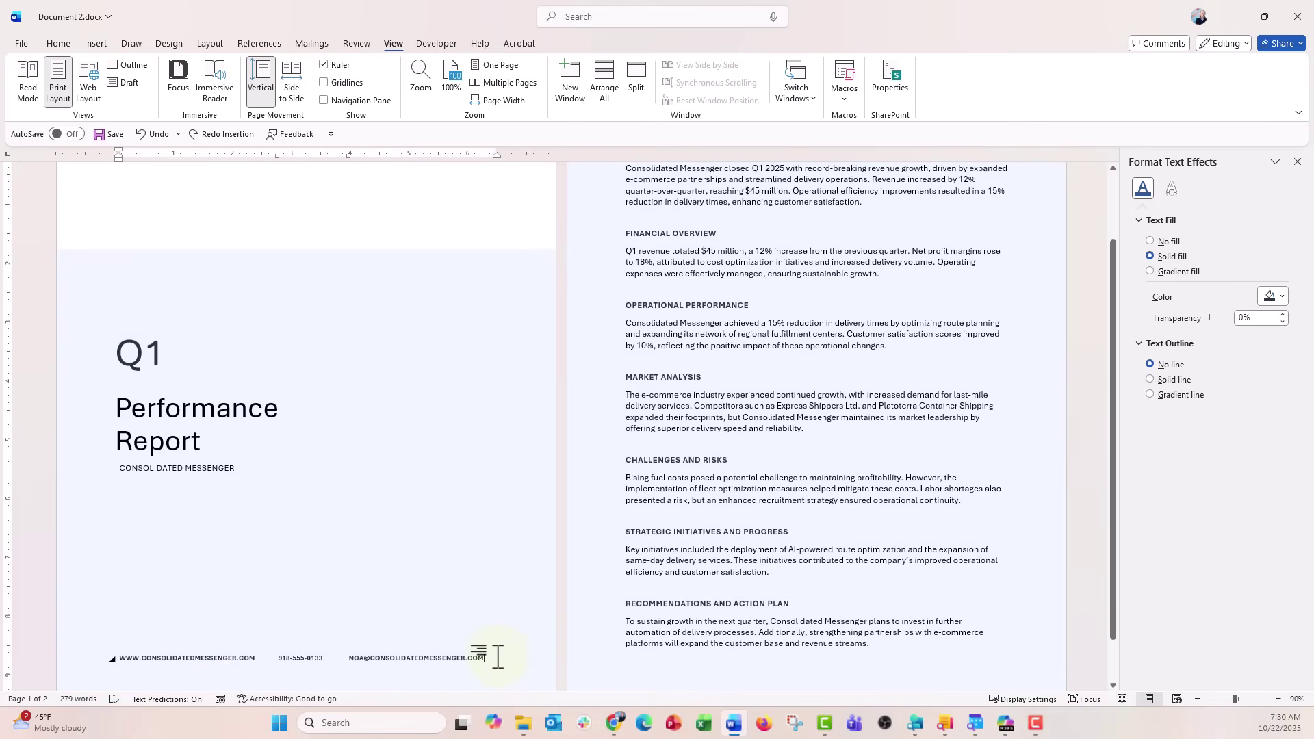
left_click(497, 657)
Add a Next Page section break after the cover and delete blank lines above EXECUTIVE SUMMARY
left_click(211, 44)
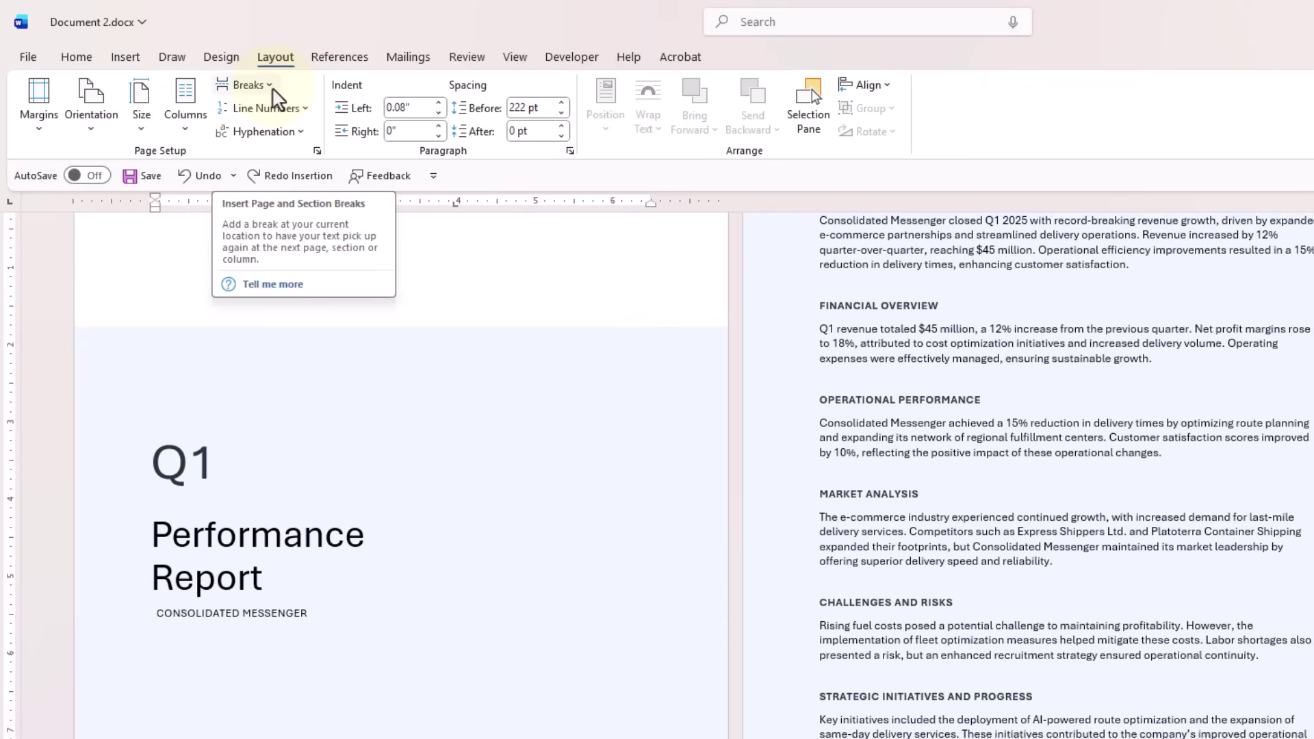
left_click(273, 93)
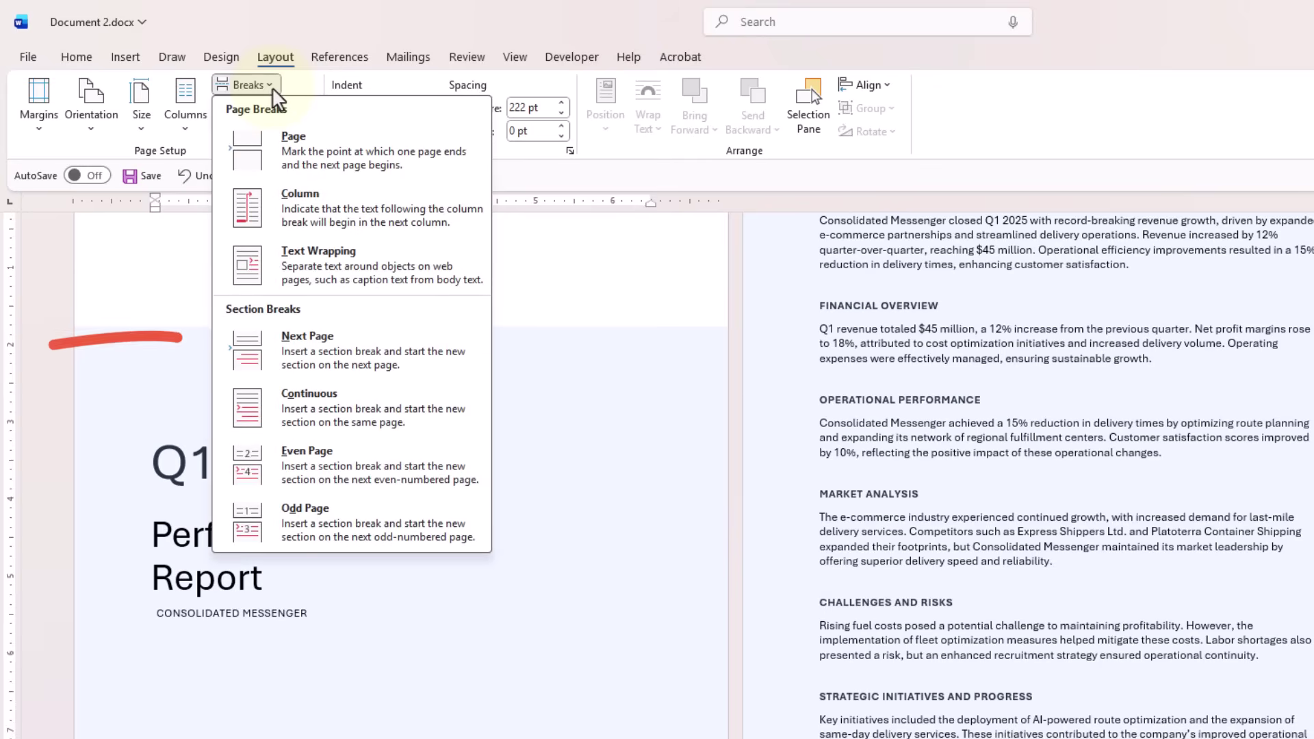
left_click(431, 359)
scroll(431, 351, "up", 2)
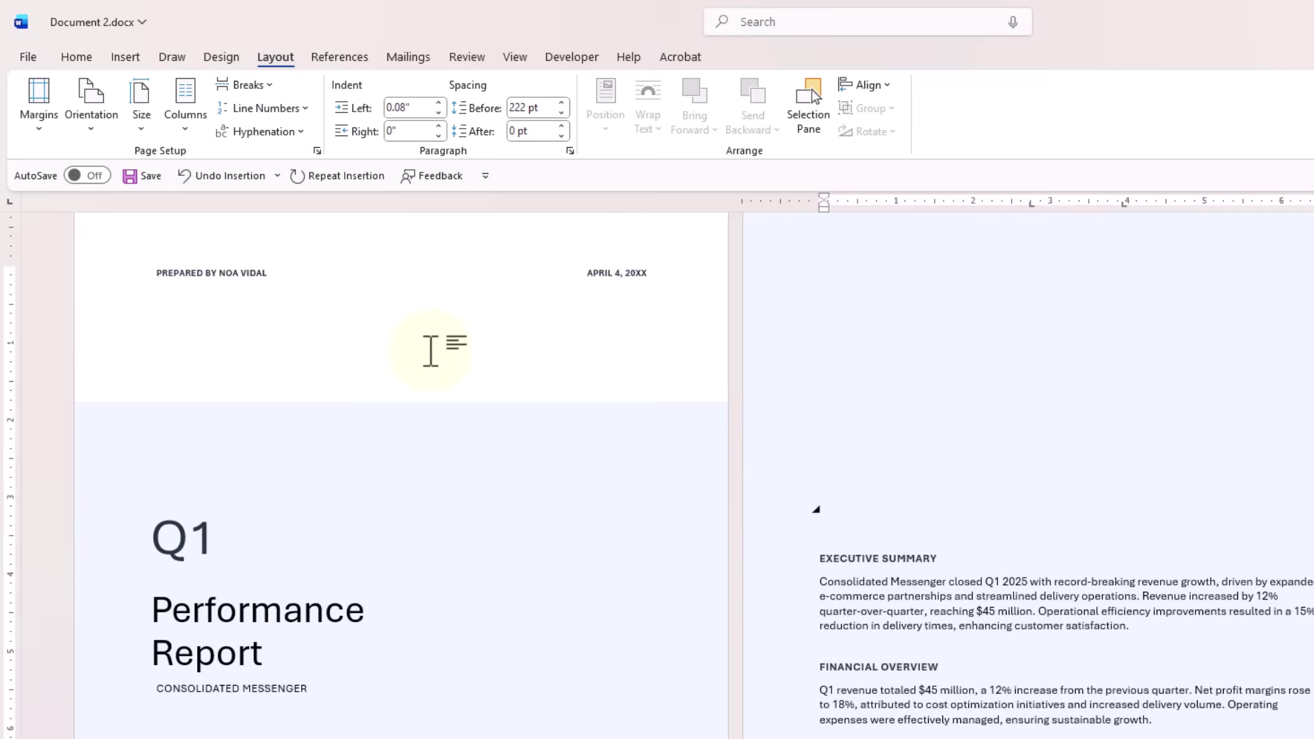
scroll(430, 352, "up", 1)
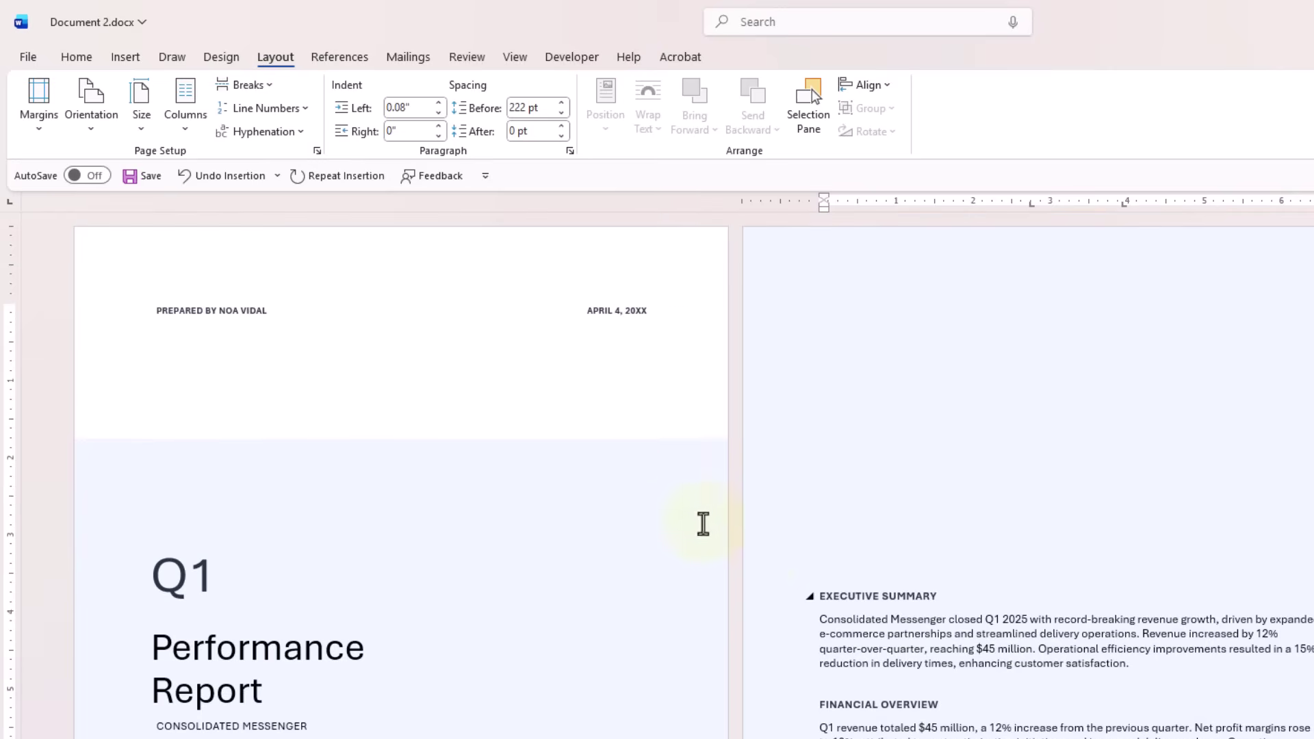
left_click(816, 595)
key("BackSpace")
key("BackSpace")
key("BackSpace")
key("BackSpace")
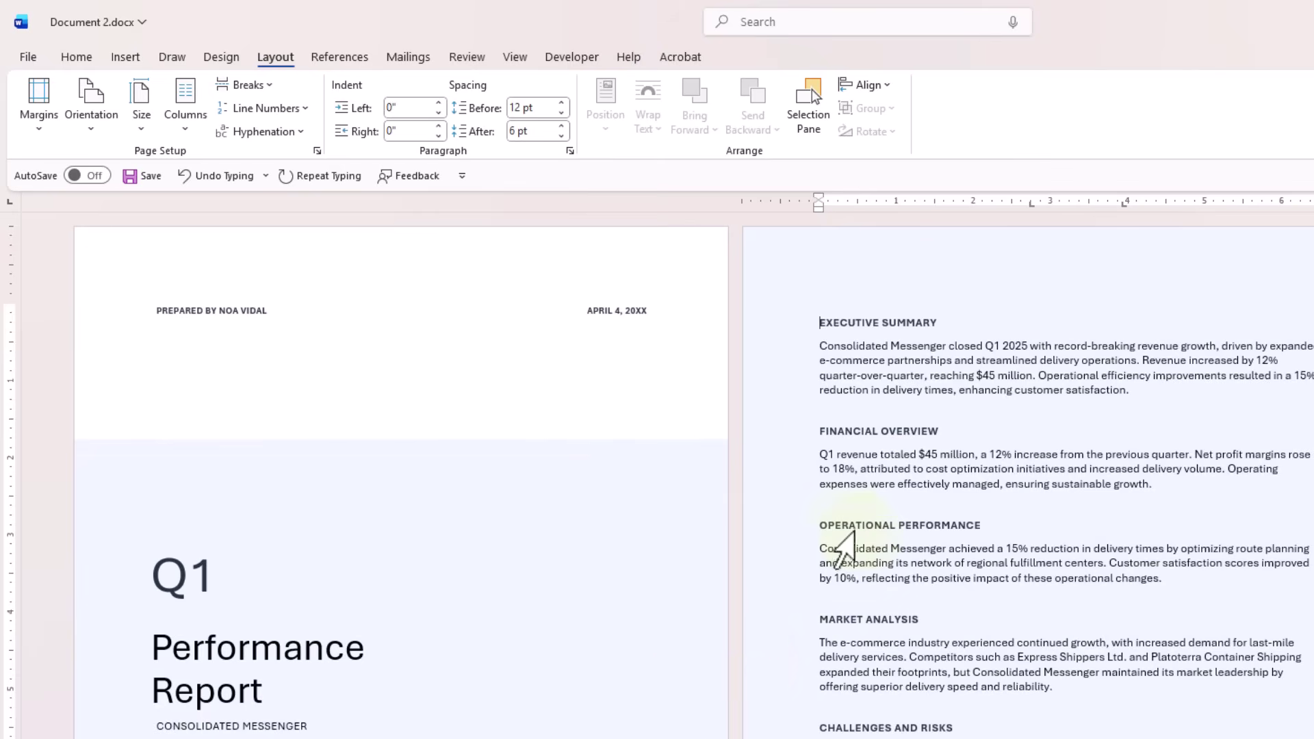
left_click(170, 48)
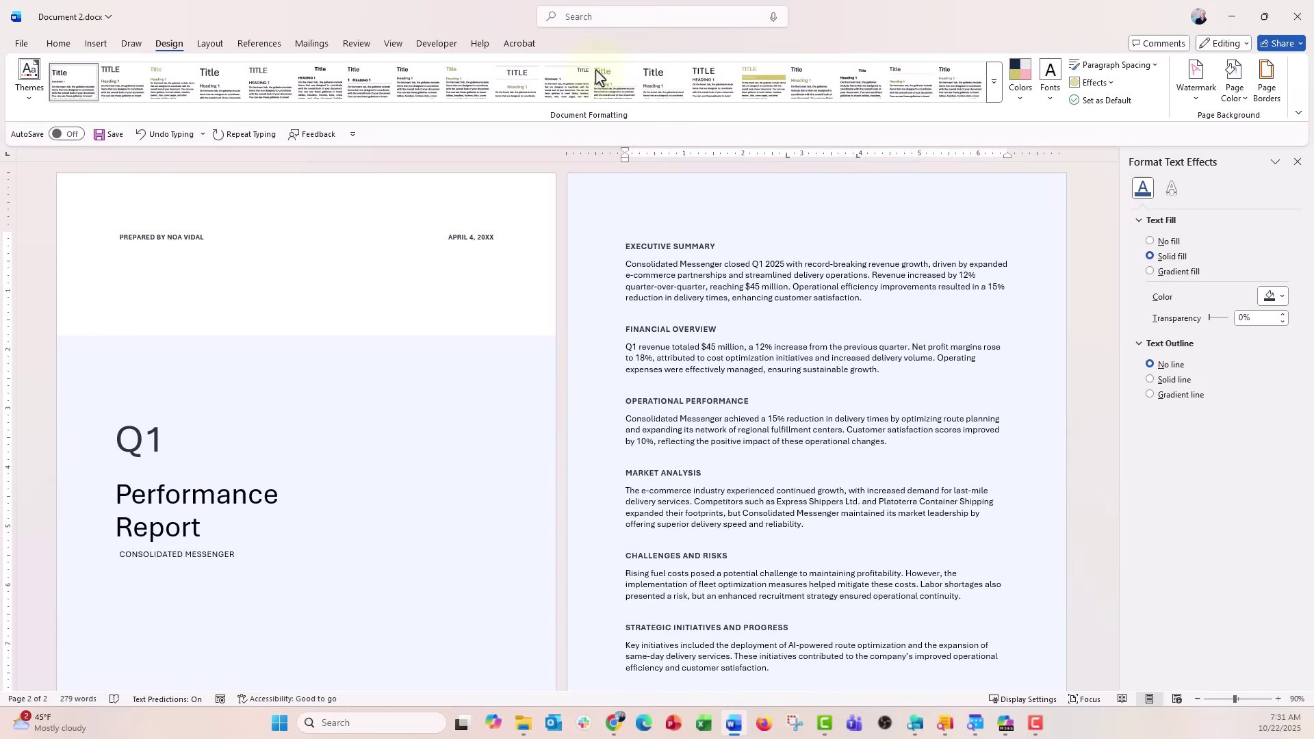
left_click(1202, 102)
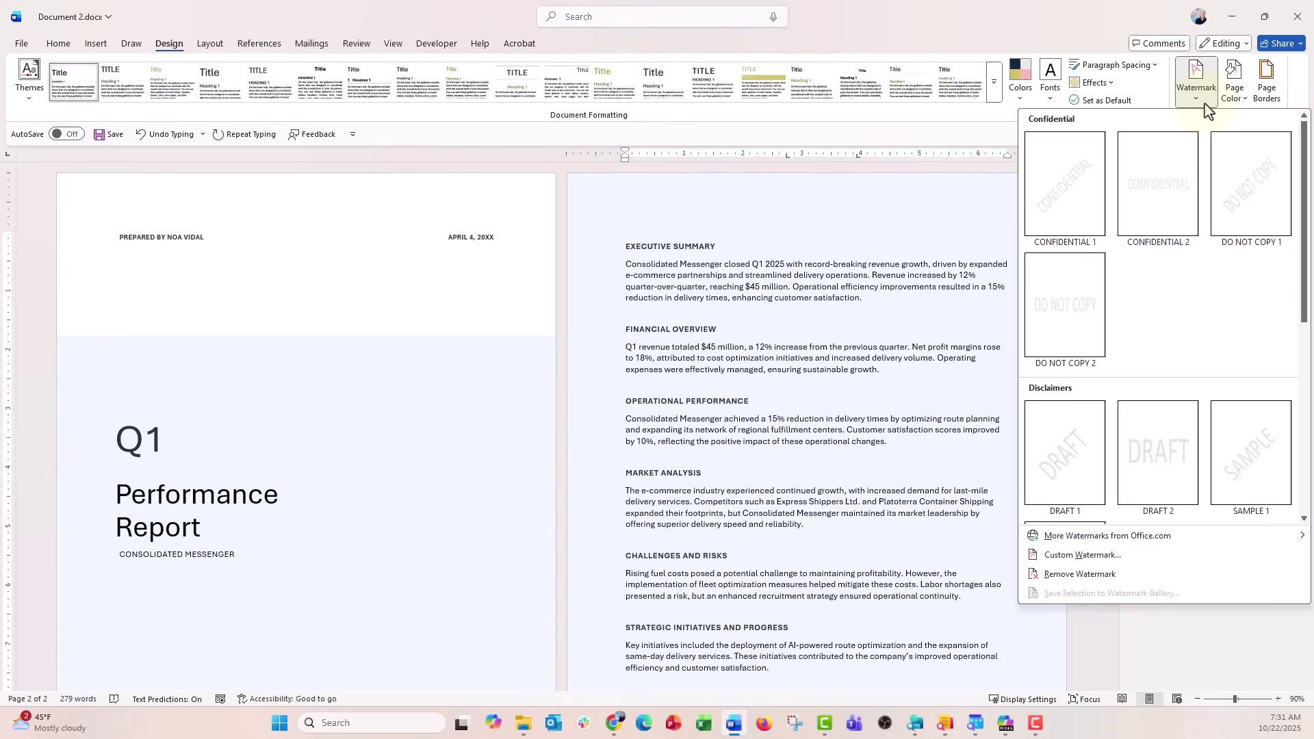
left_click(1083, 485)
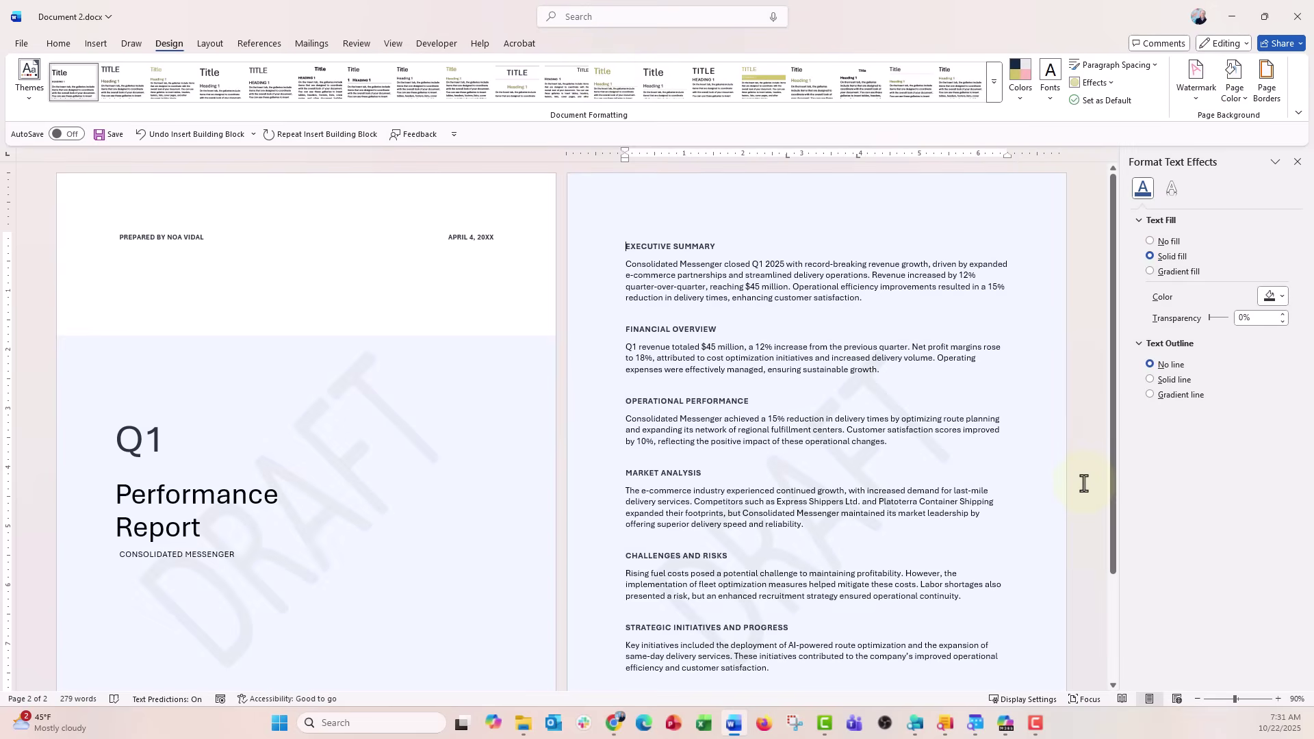
left_click(1197, 98)
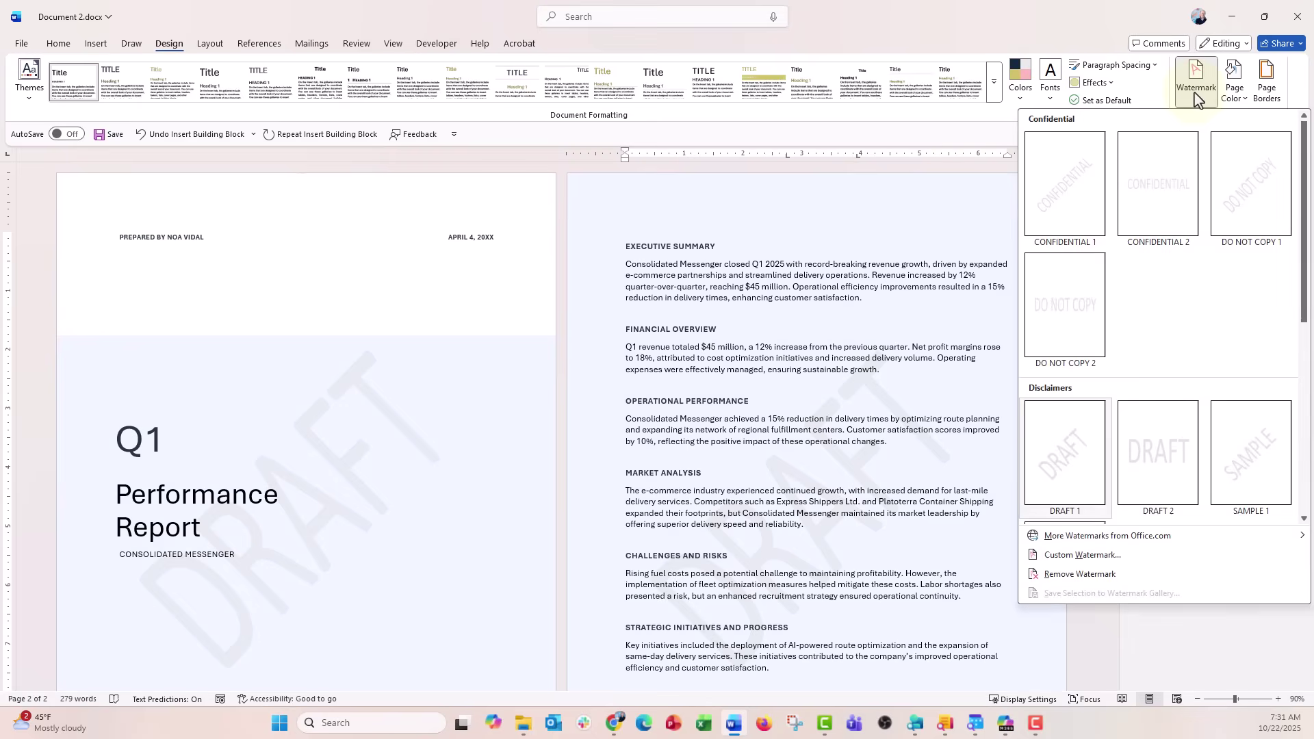
left_click(1128, 576)
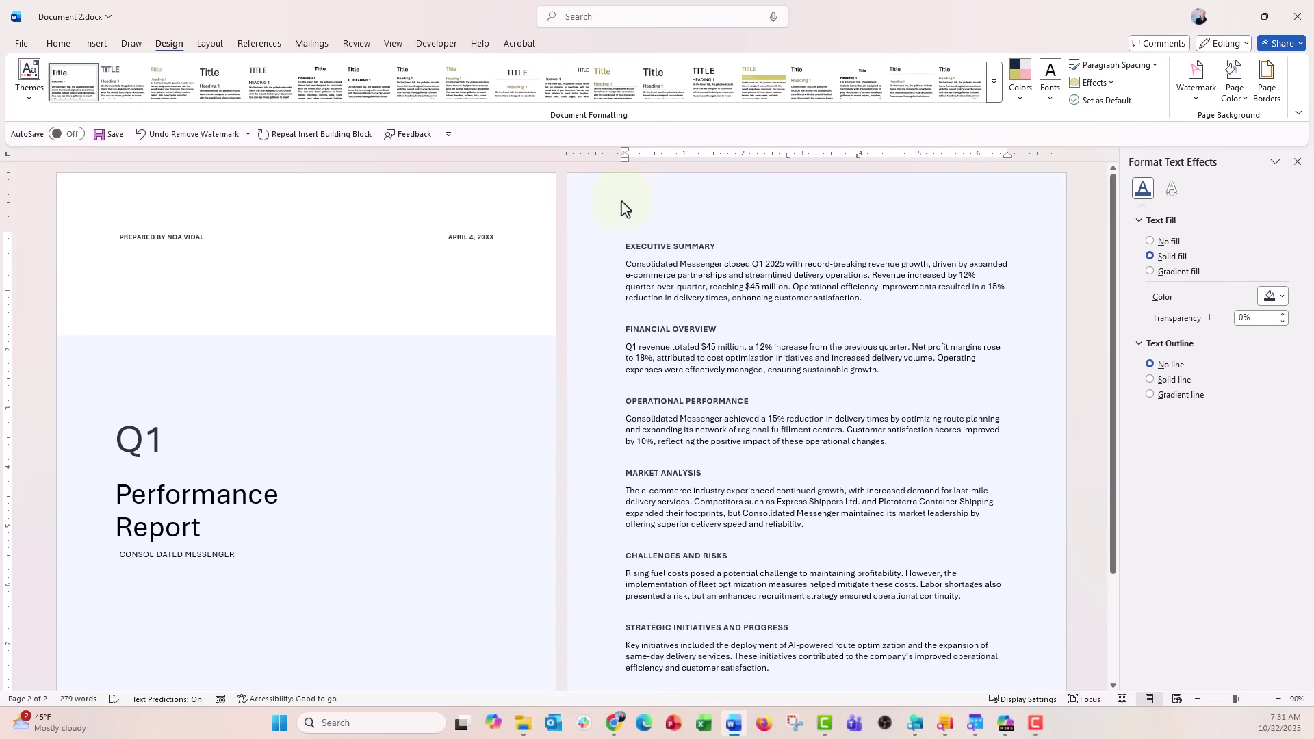
Edit the page-two header and switch off Link to Previous
double_click(661, 197)
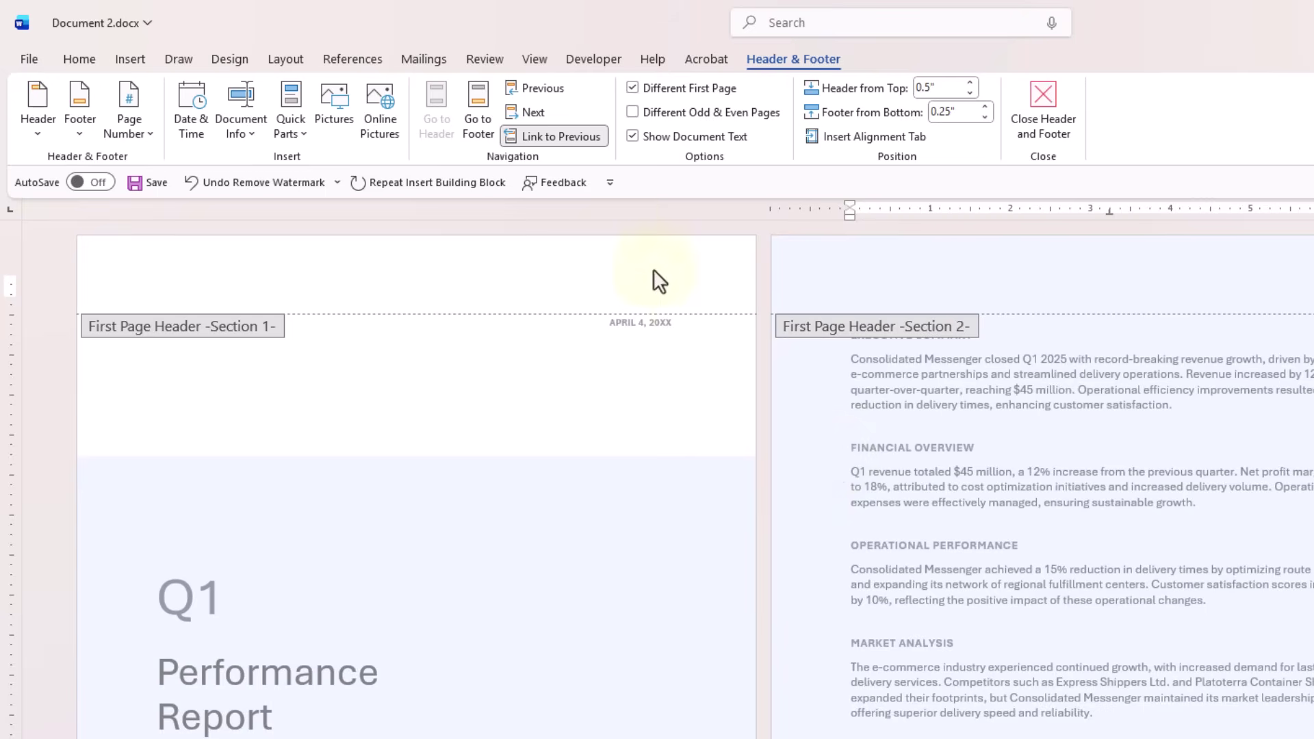
left_click(598, 143)
left_click(598, 143)
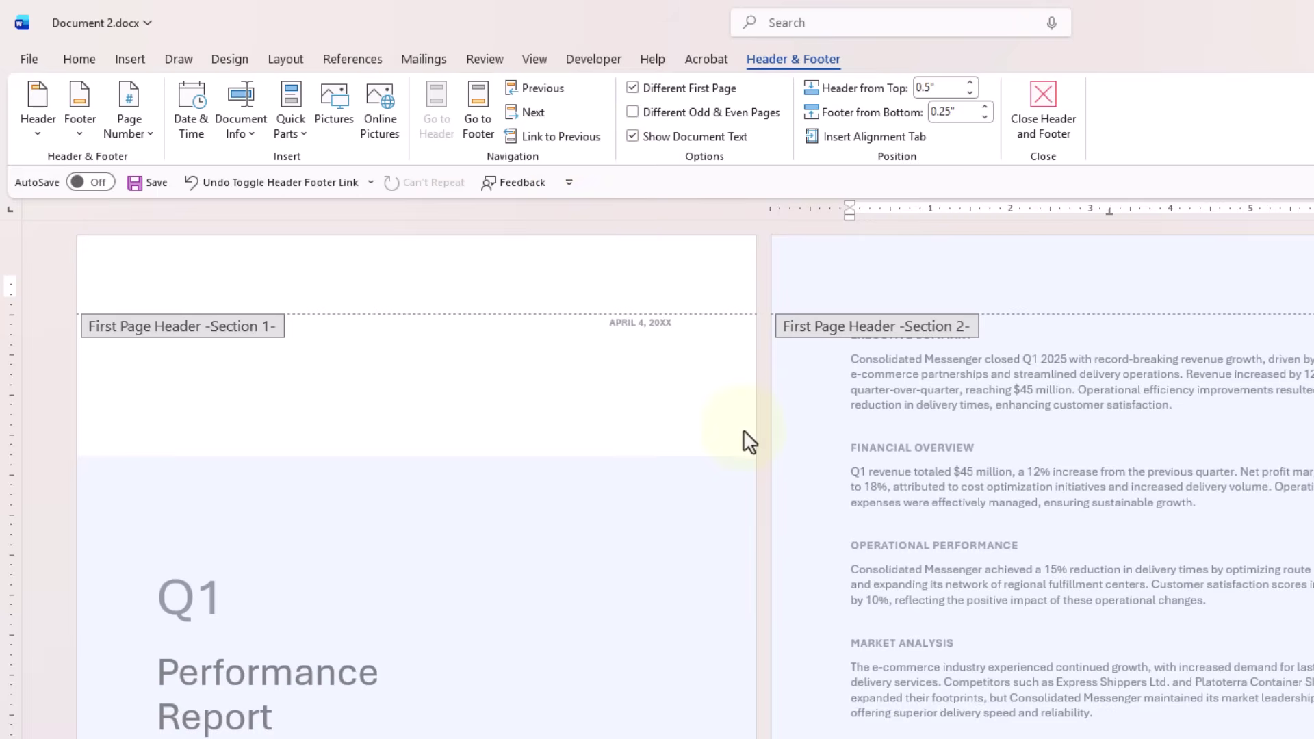
Apply the diagonal DRAFT watermark from the Design gallery and exit header editing
left_click(231, 59)
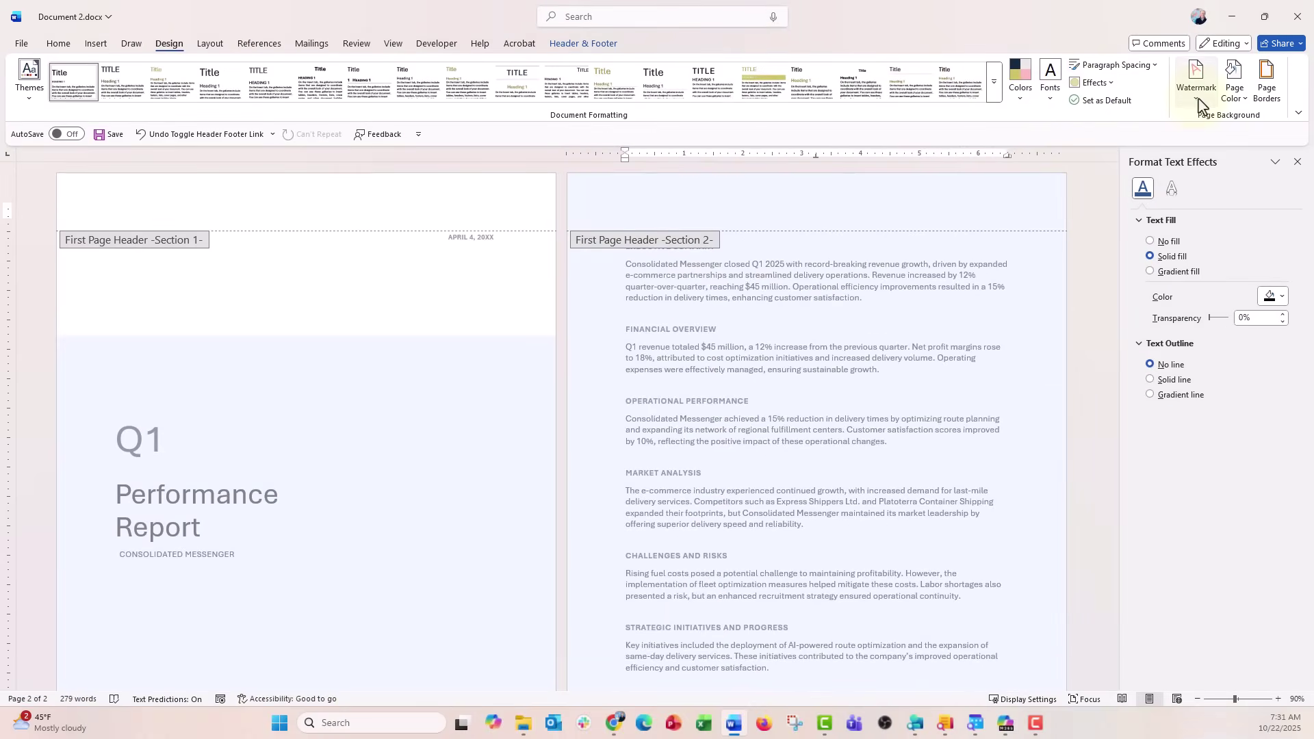
left_click(1196, 87)
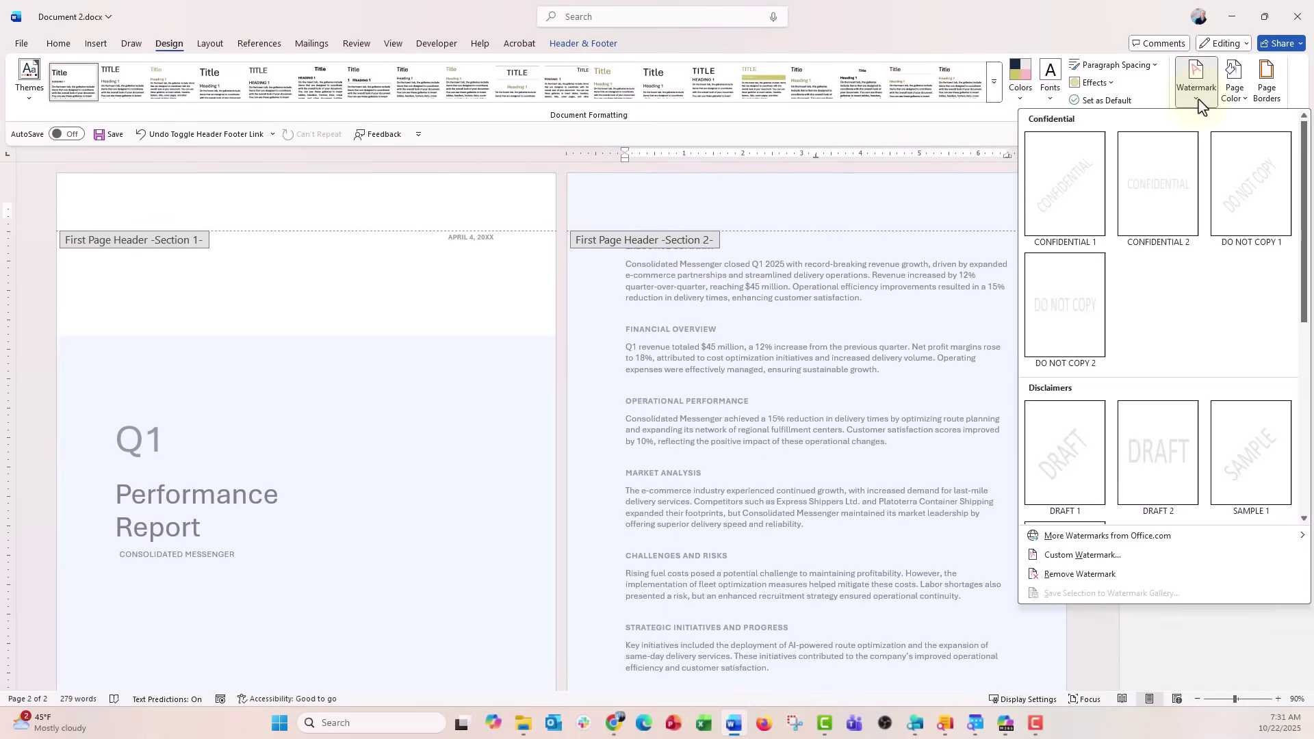
left_click(1085, 474)
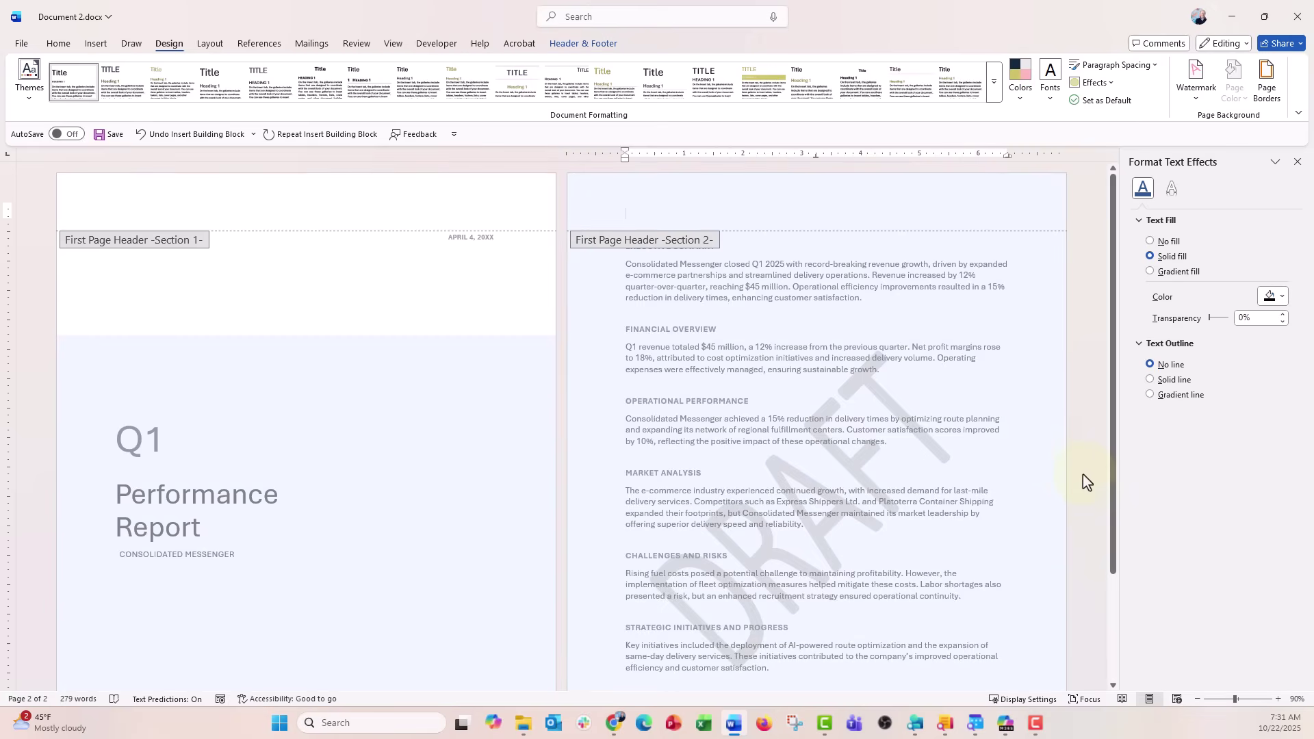
double_click(606, 302)
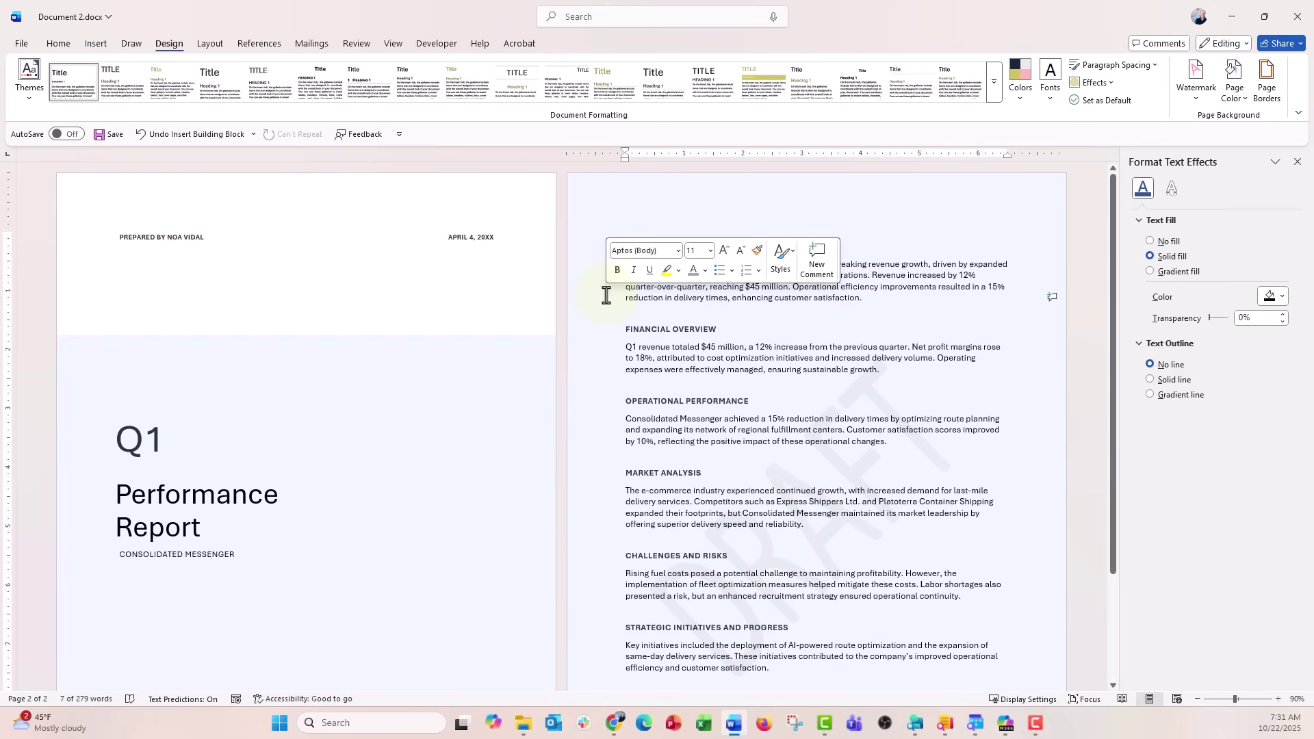
scroll(734, 388, "down", 1)
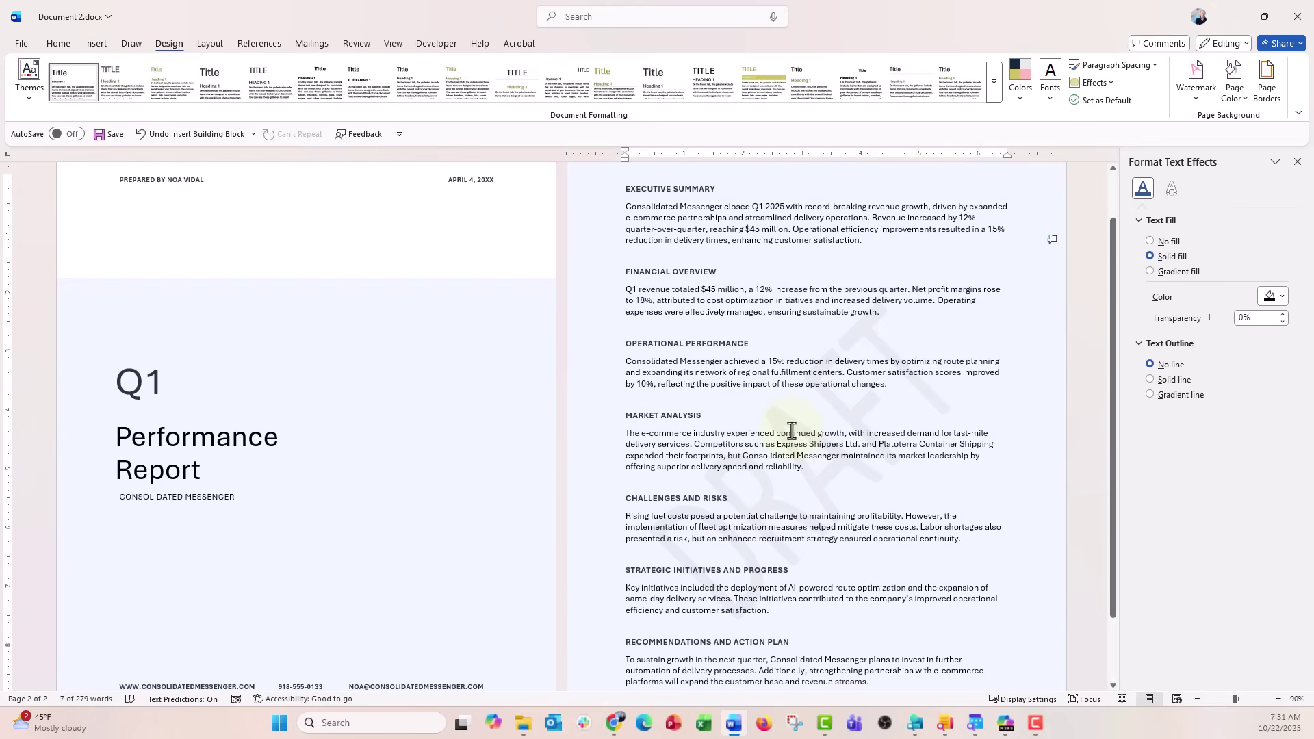
scroll(791, 429, "up", 1)
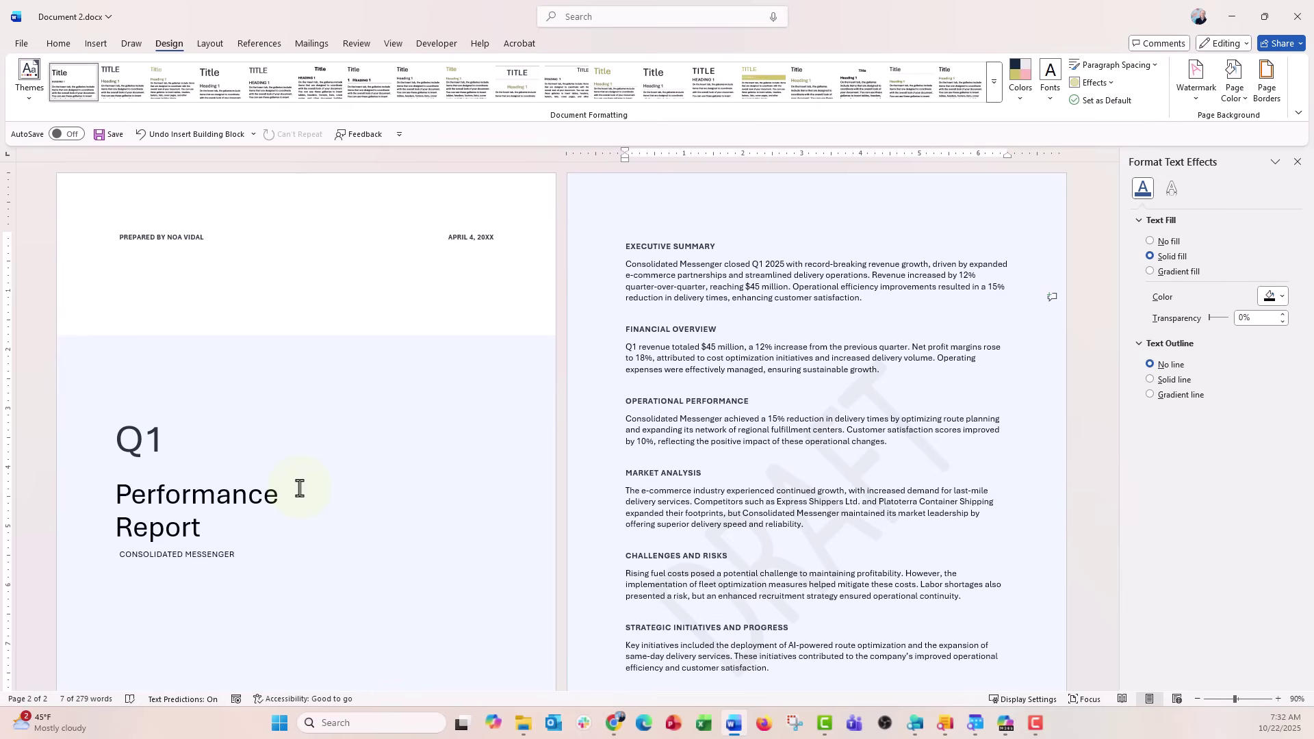
Insert a Simple Text Box on page two and replace its placeholder with DRAFT
left_click(93, 47)
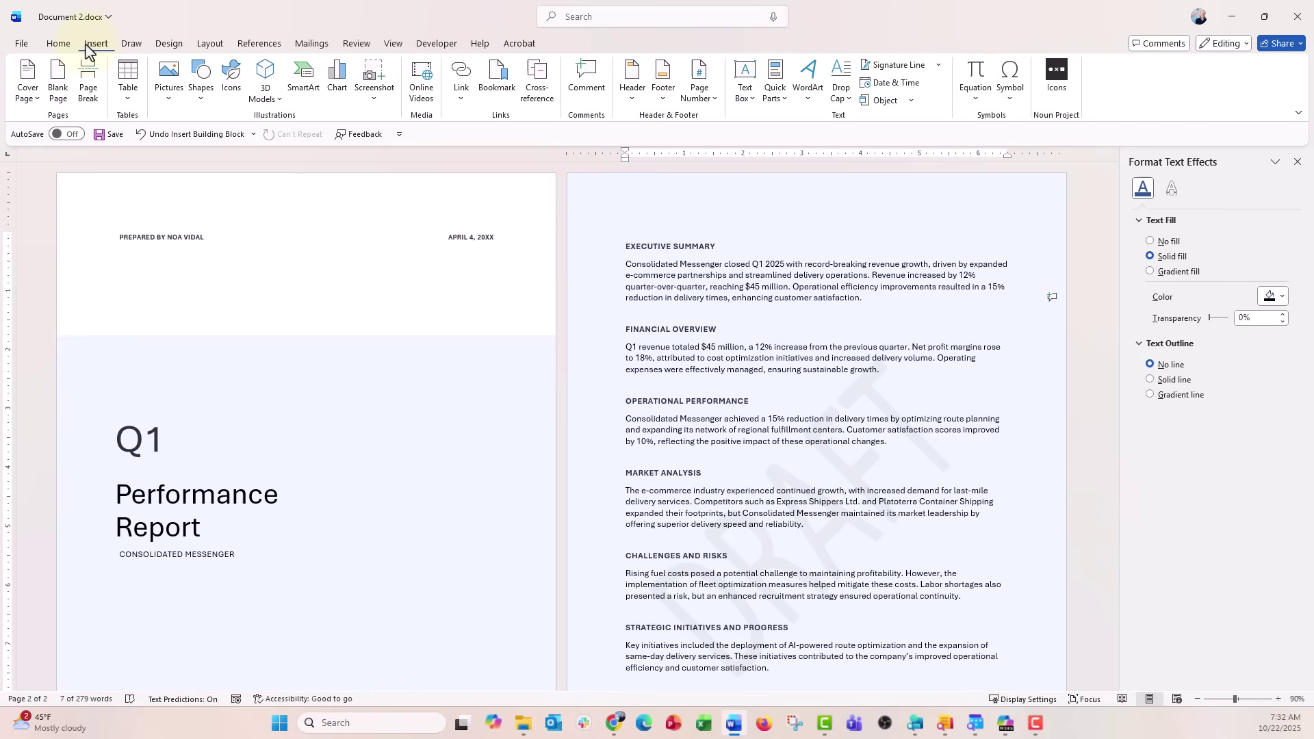
left_click(746, 82)
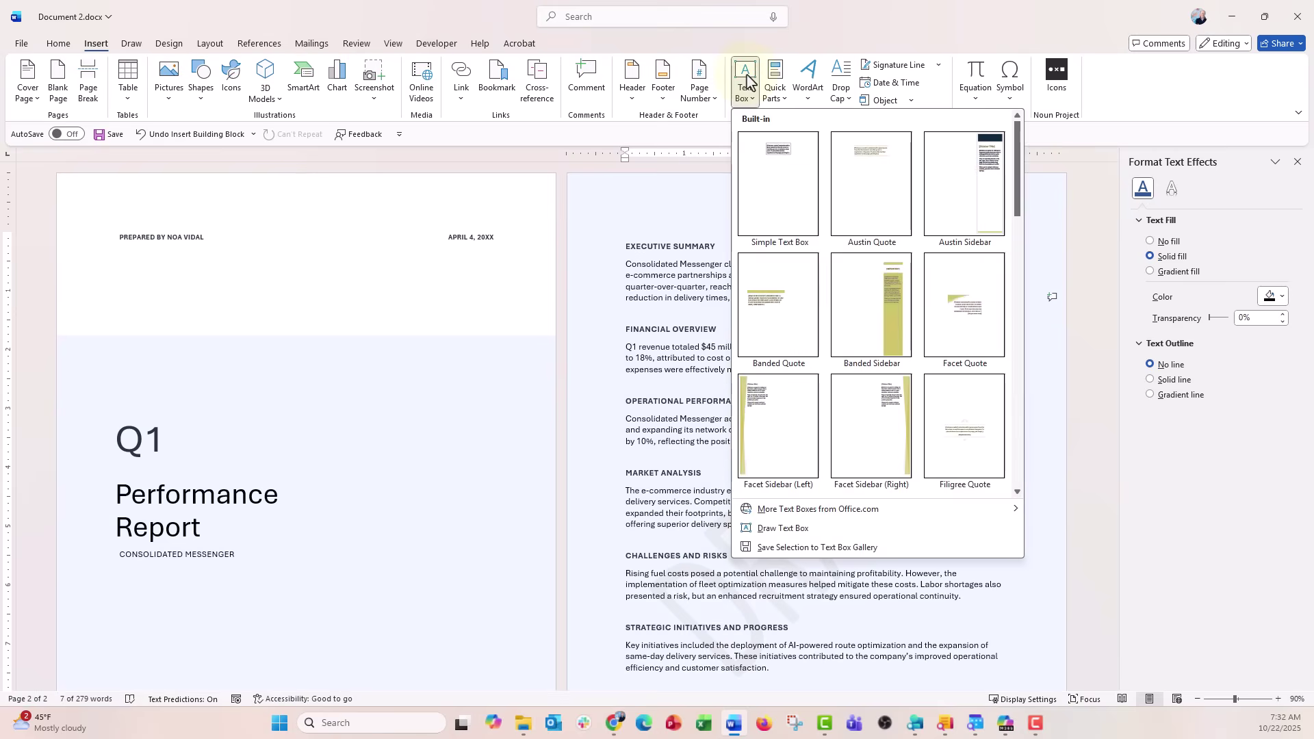
left_click(767, 188)
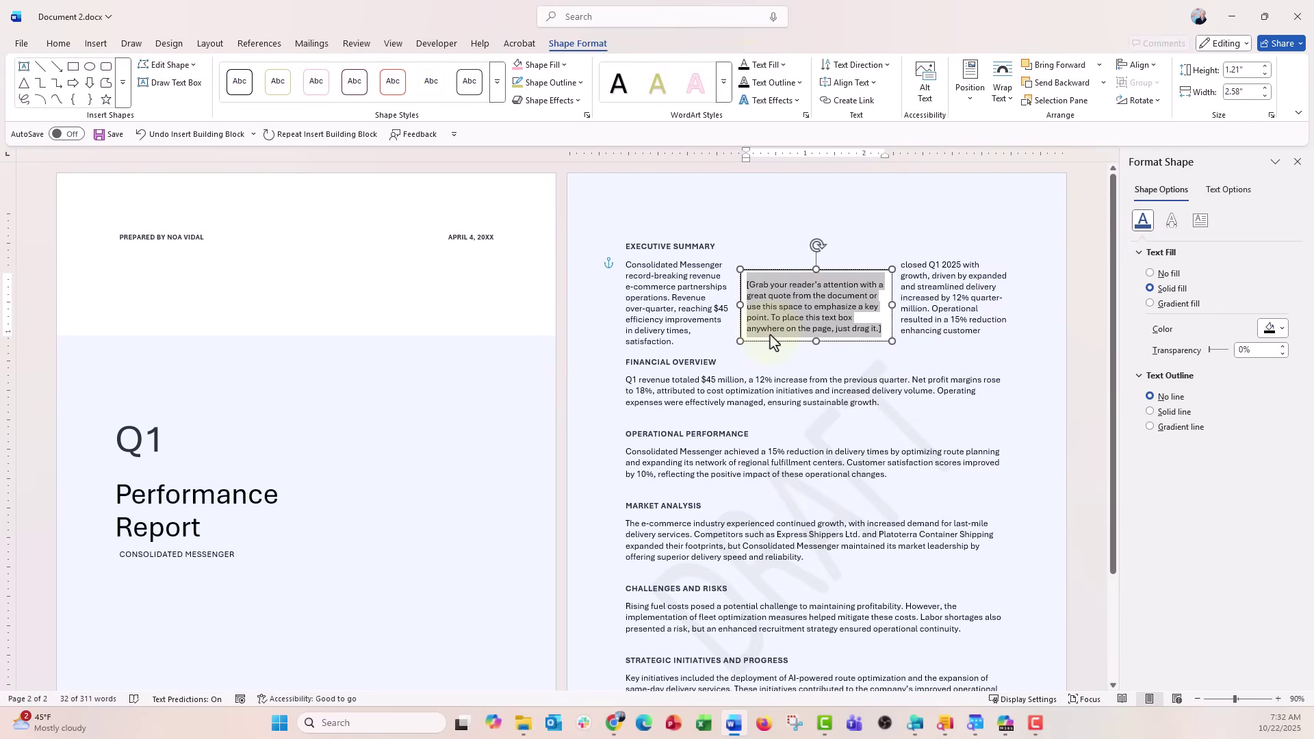
type("dra")
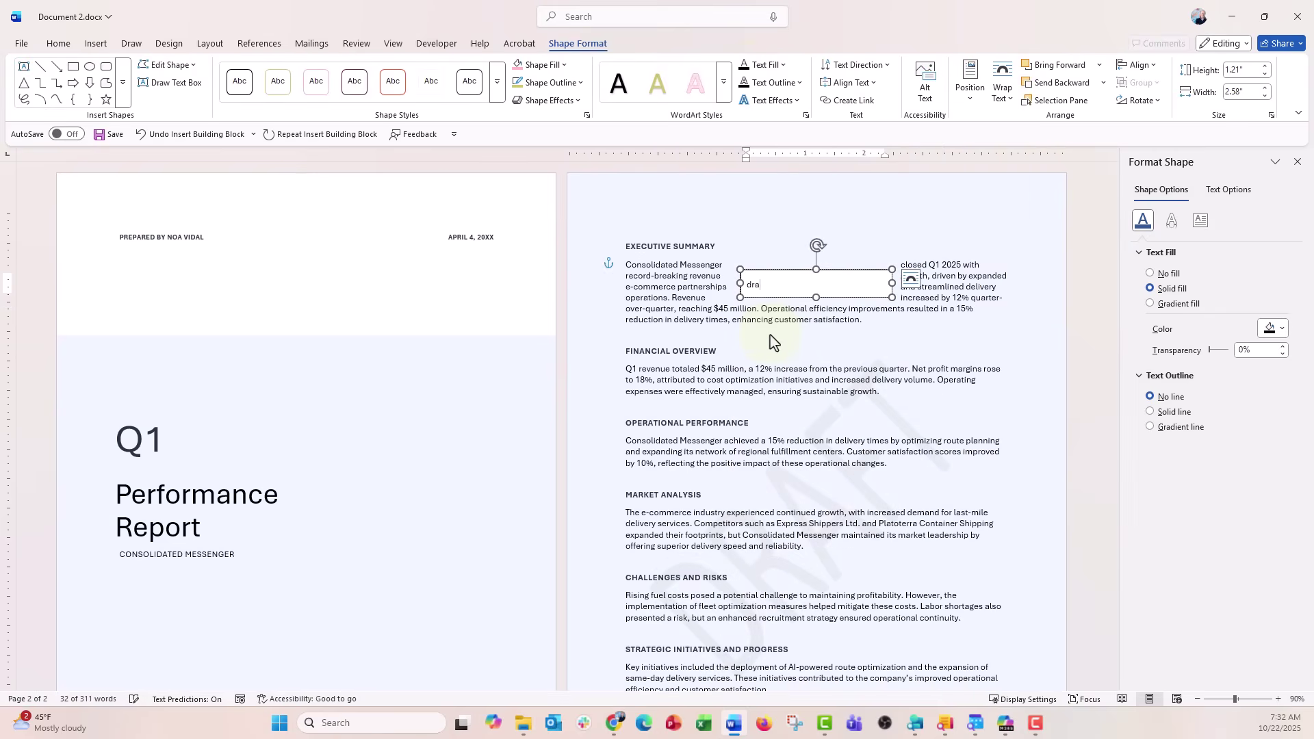
key("BackSpace")
key("BackSpace")
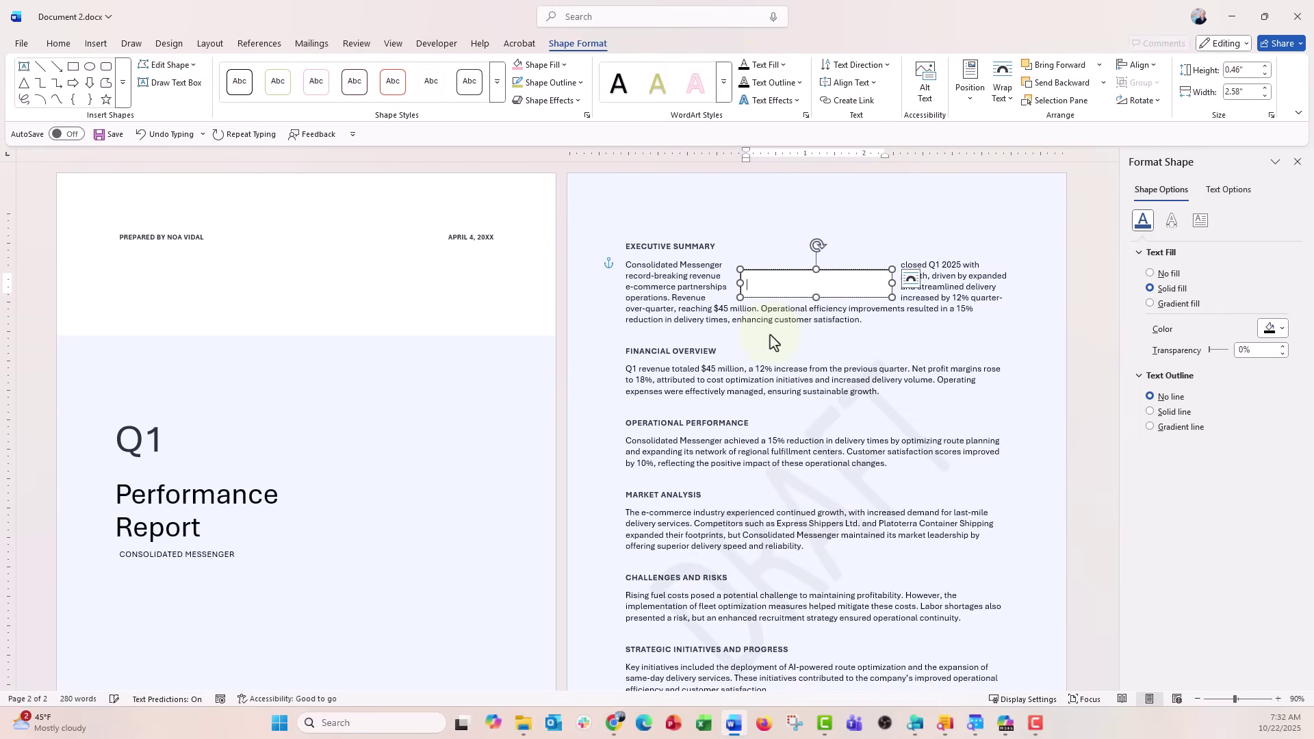
type("DRAFT")
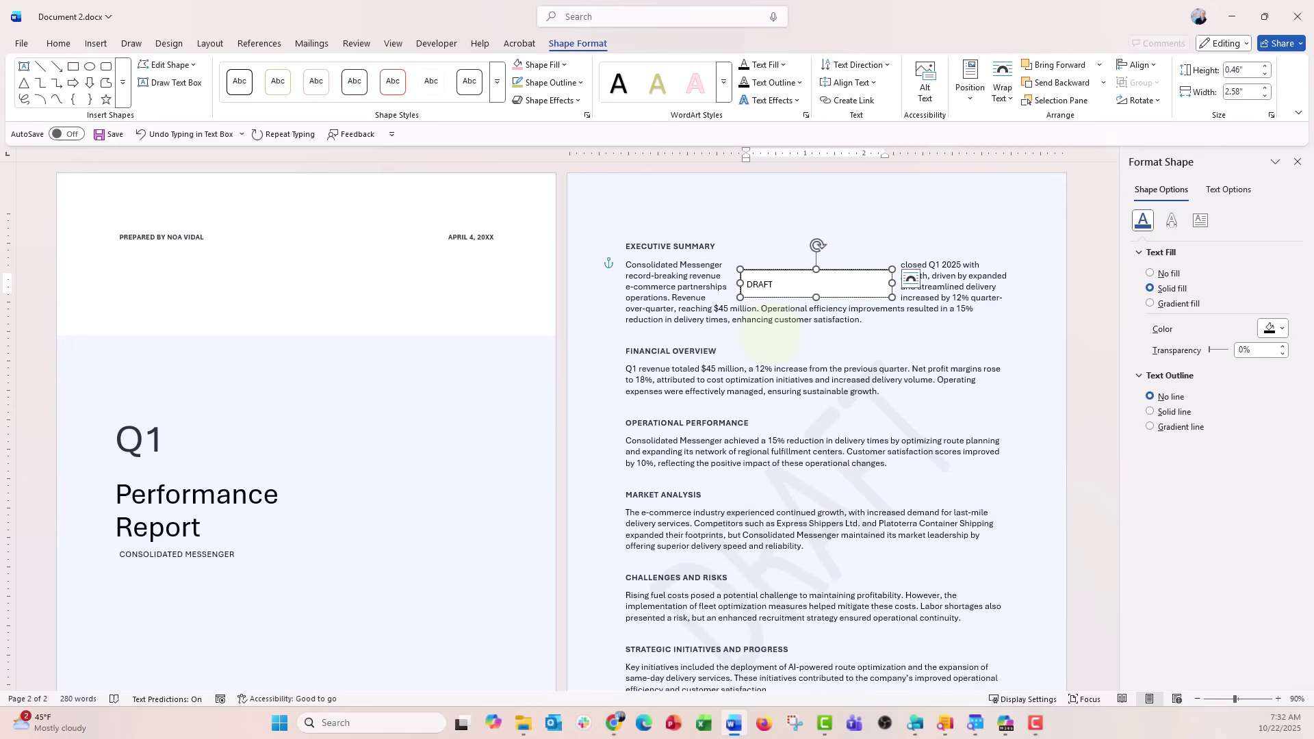
Make DRAFT light grey, bold, 80 pt and centred, widening the box to one line
double_click(765, 285)
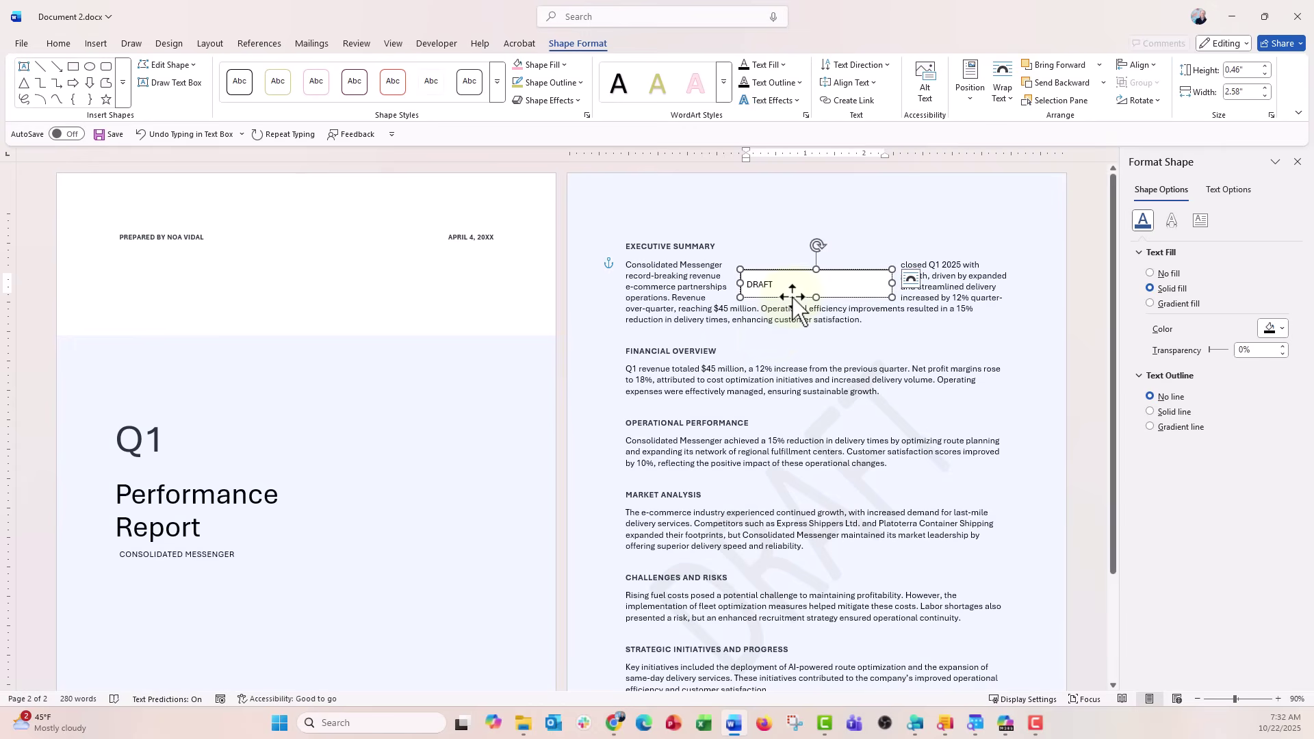
left_click(53, 47)
left_click(256, 95)
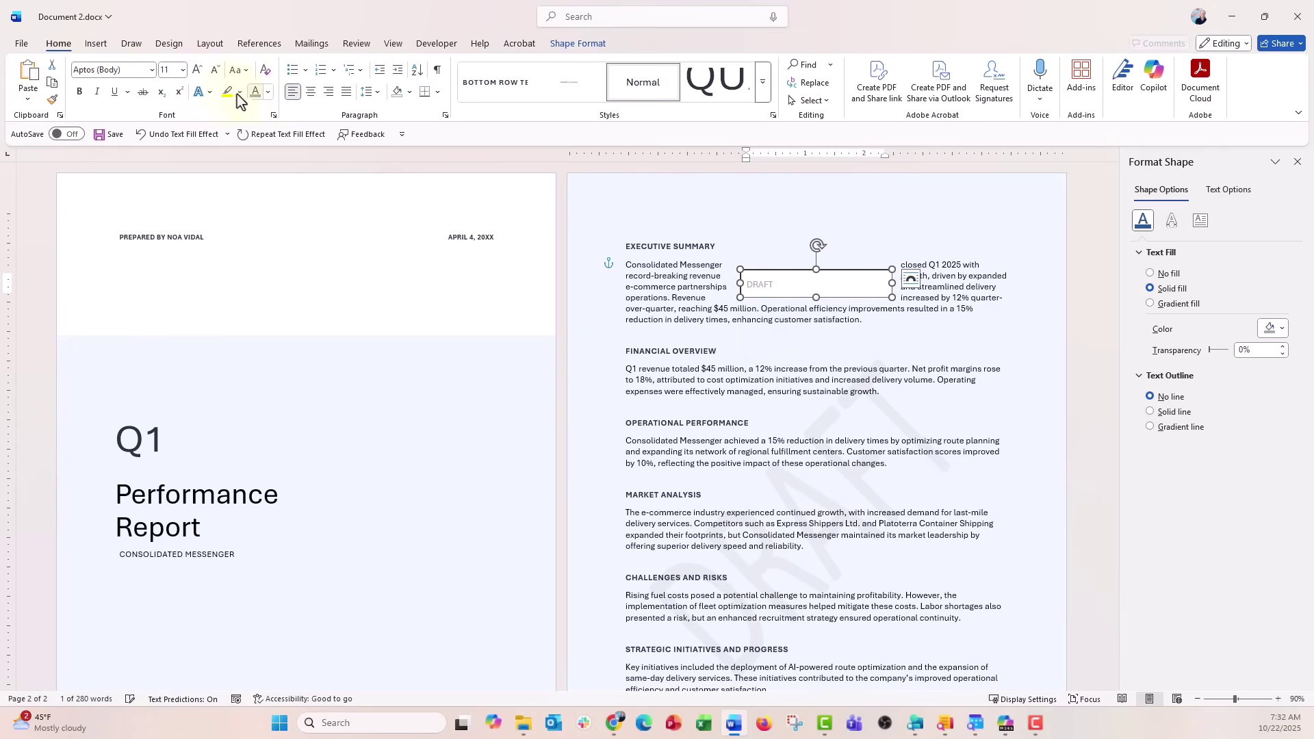
left_click(79, 91)
left_click(196, 70)
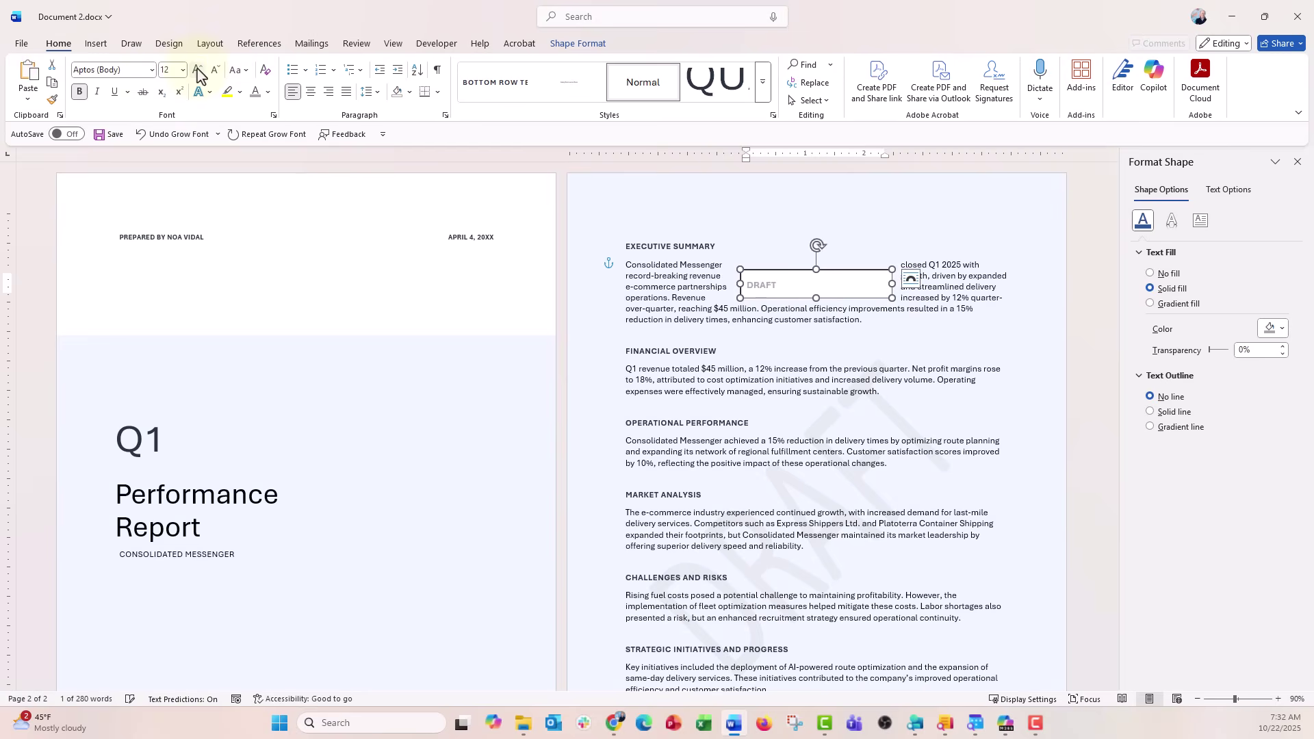
left_click(196, 70)
left_click(197, 70)
left_click(197, 71)
left_click(196, 70)
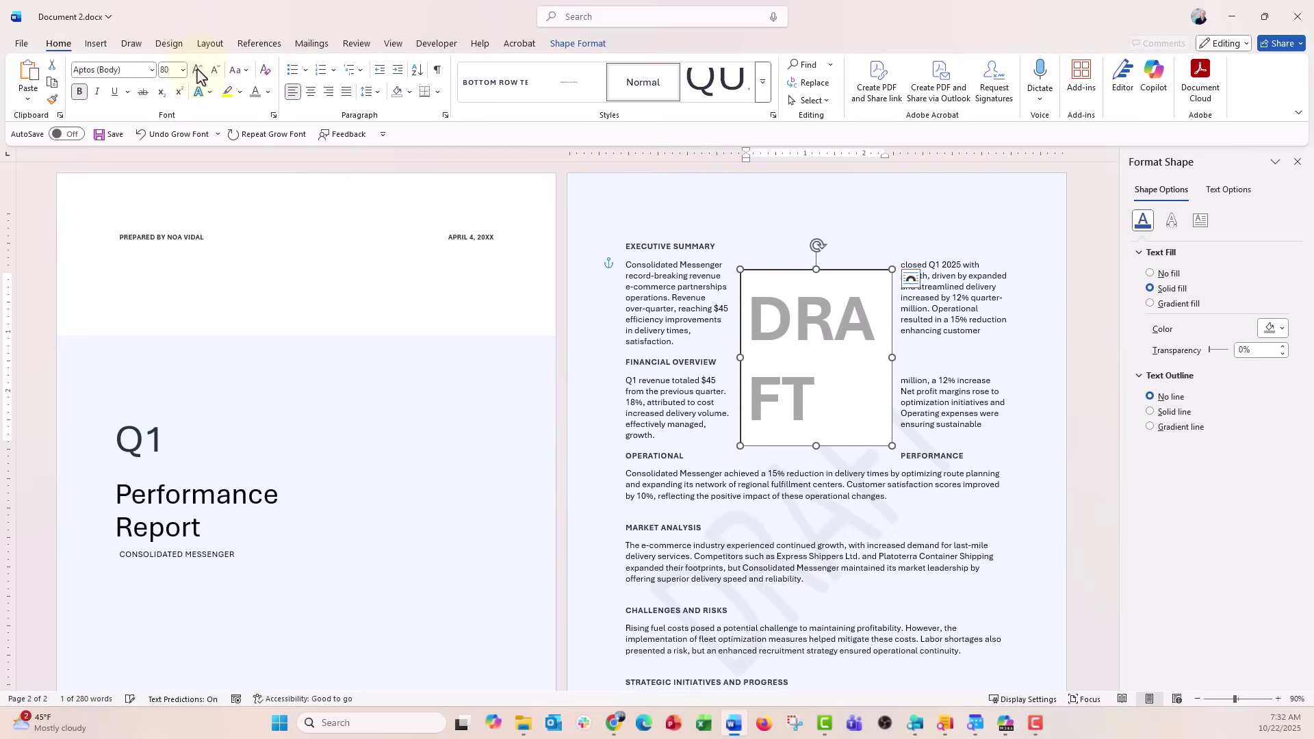
left_click_drag(889, 352, 971, 345)
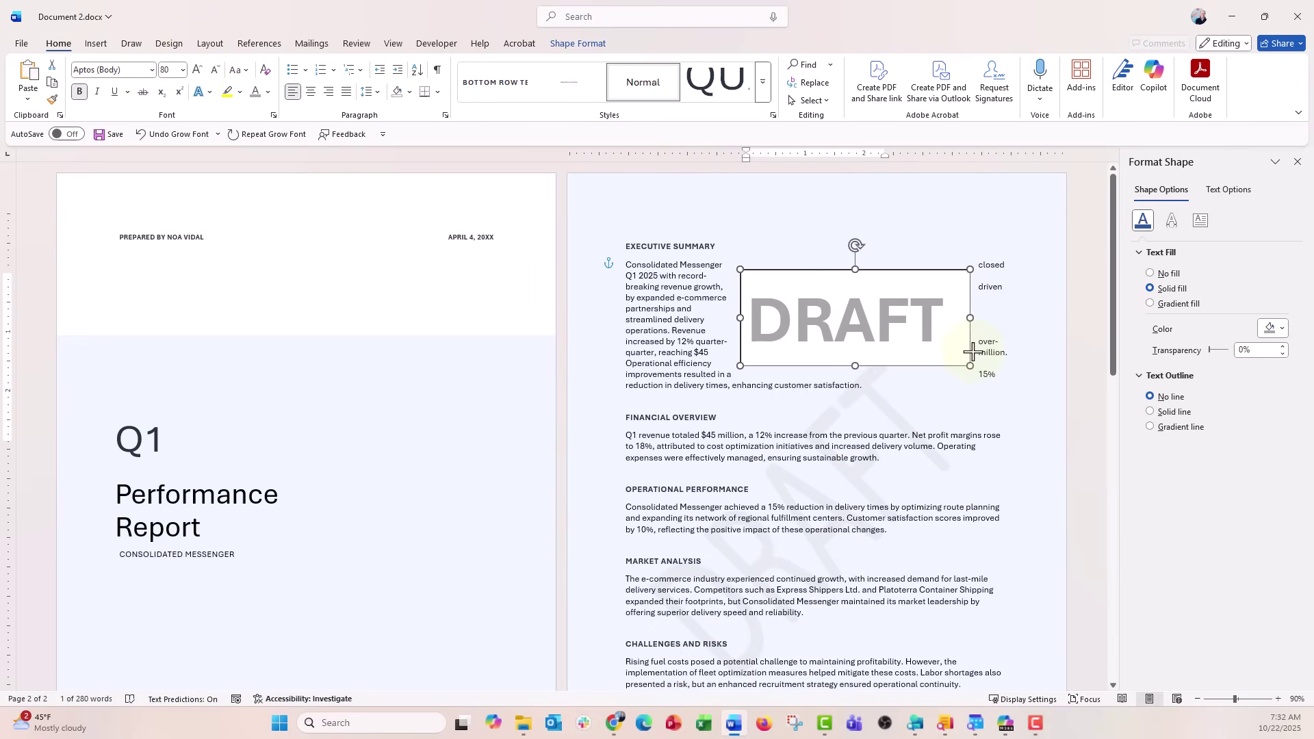
left_click(311, 95)
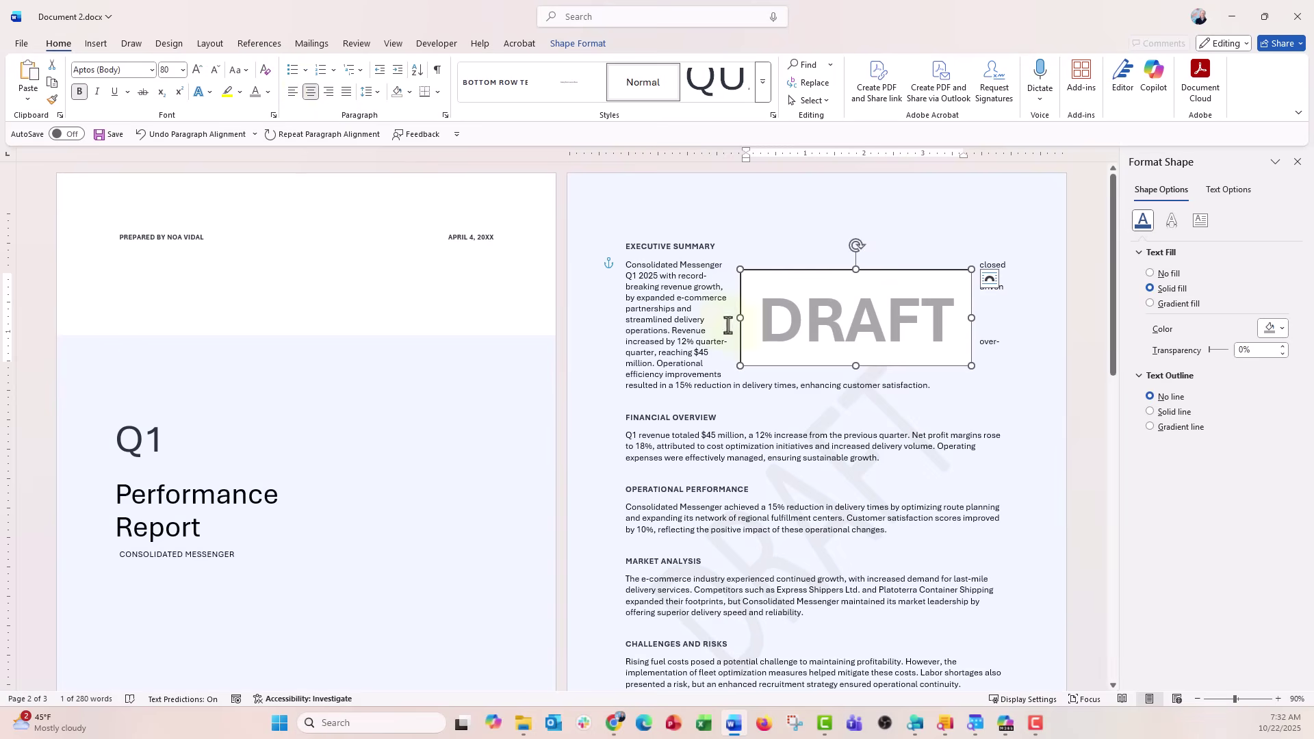
Set the DRAFT box to No fill and No line, then rotate it diagonally
right_click(821, 367)
left_click(862, 703)
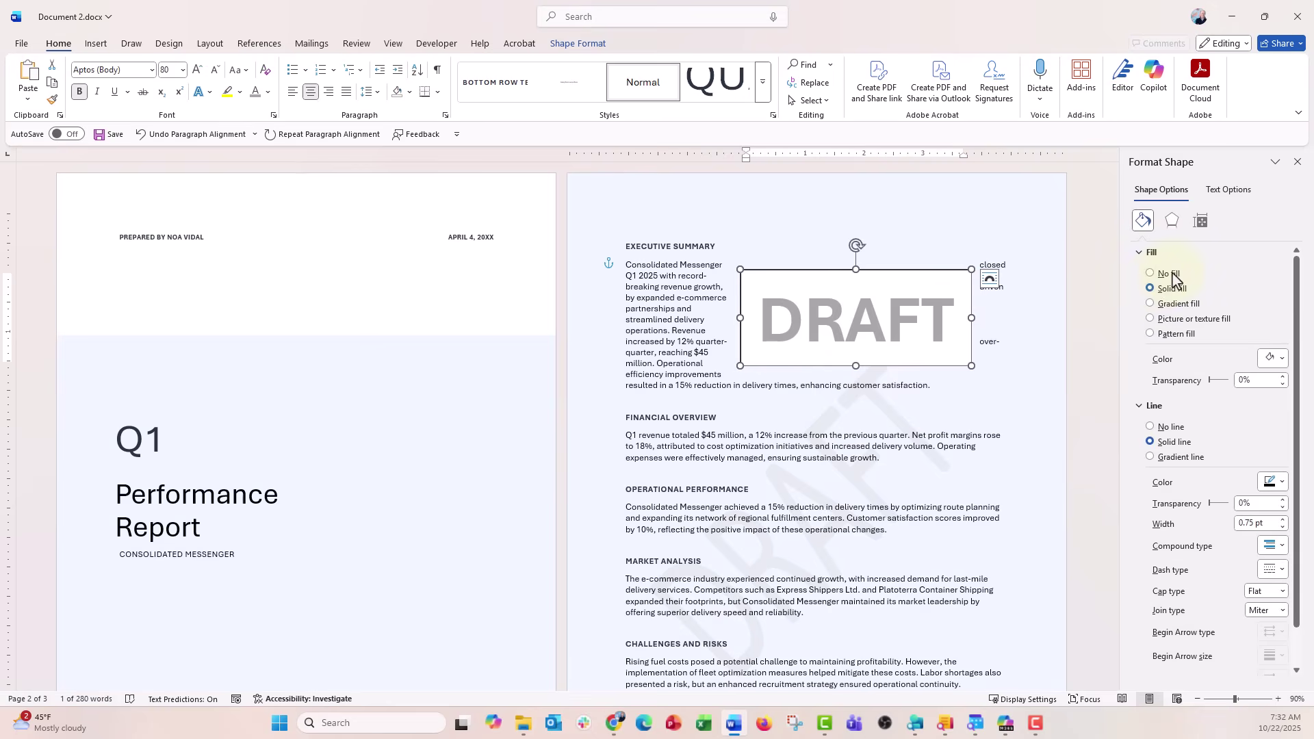
left_click(1151, 273)
left_click(1162, 378)
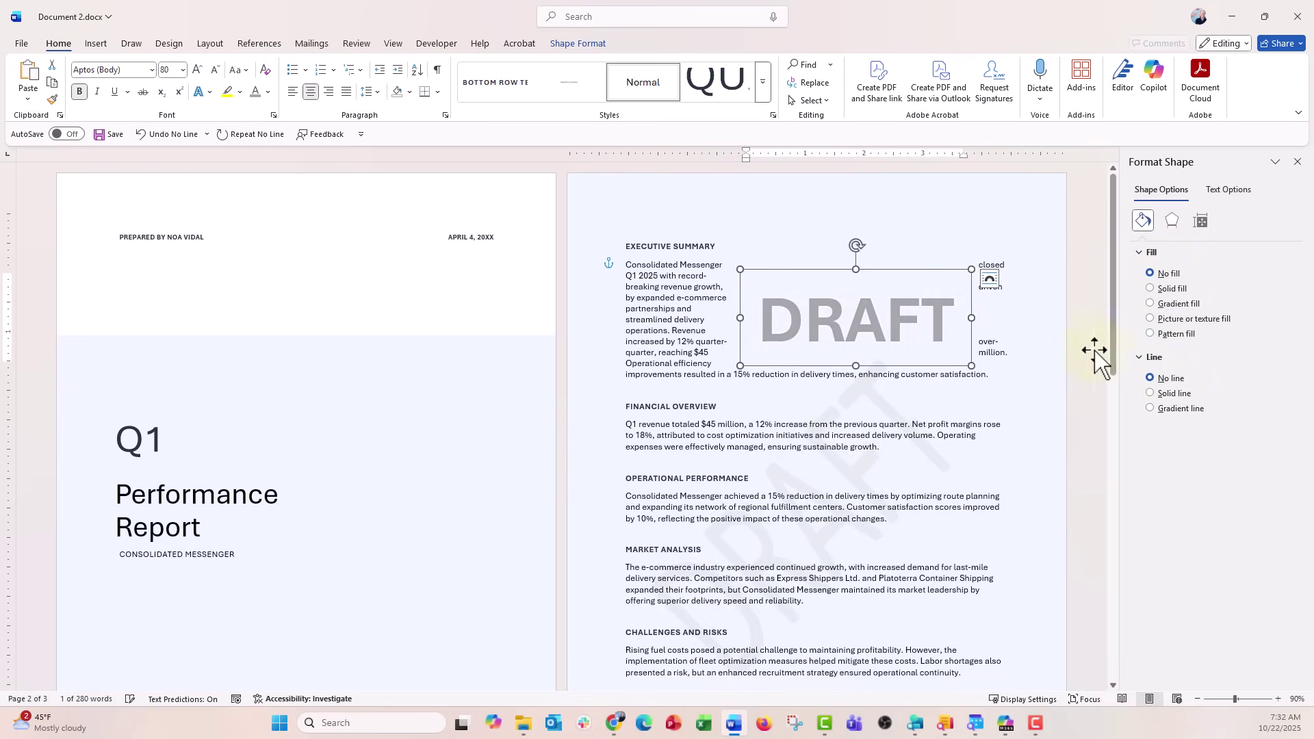
left_click_drag(857, 245, 784, 295)
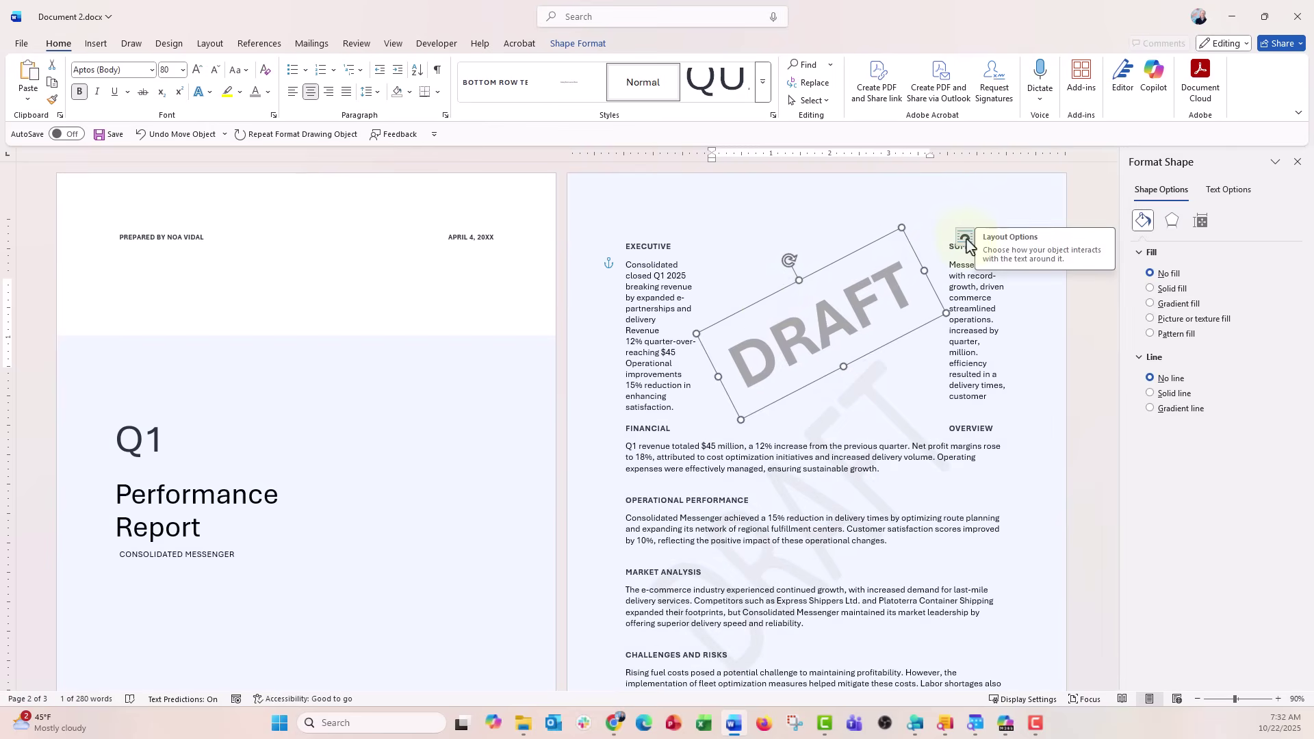
Put the DRAFT box Behind Text, adjust its tilt and position lower, then delete it
left_click(965, 240)
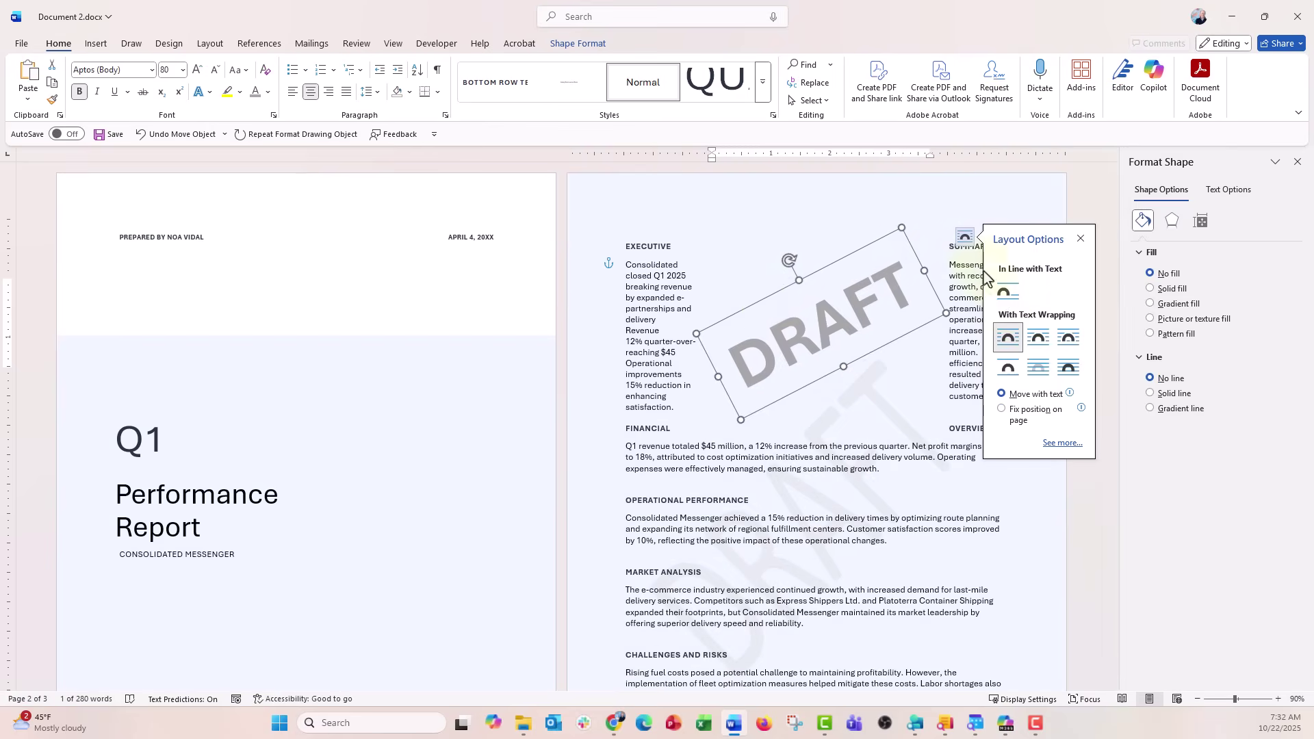
left_click(1038, 369)
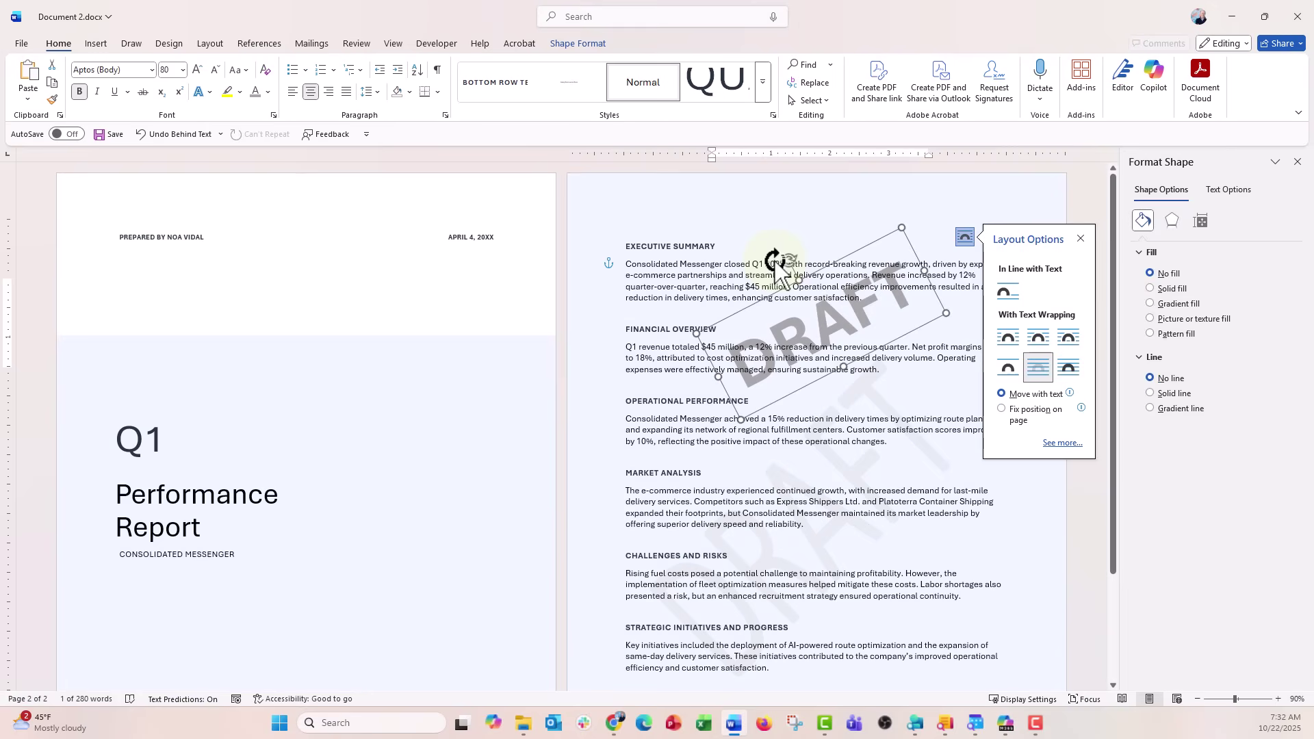
mouse_move(777, 260)
left_mouse_down()
mouse_move(878, 326)
mouse_move(792, 263)
left_mouse_up()
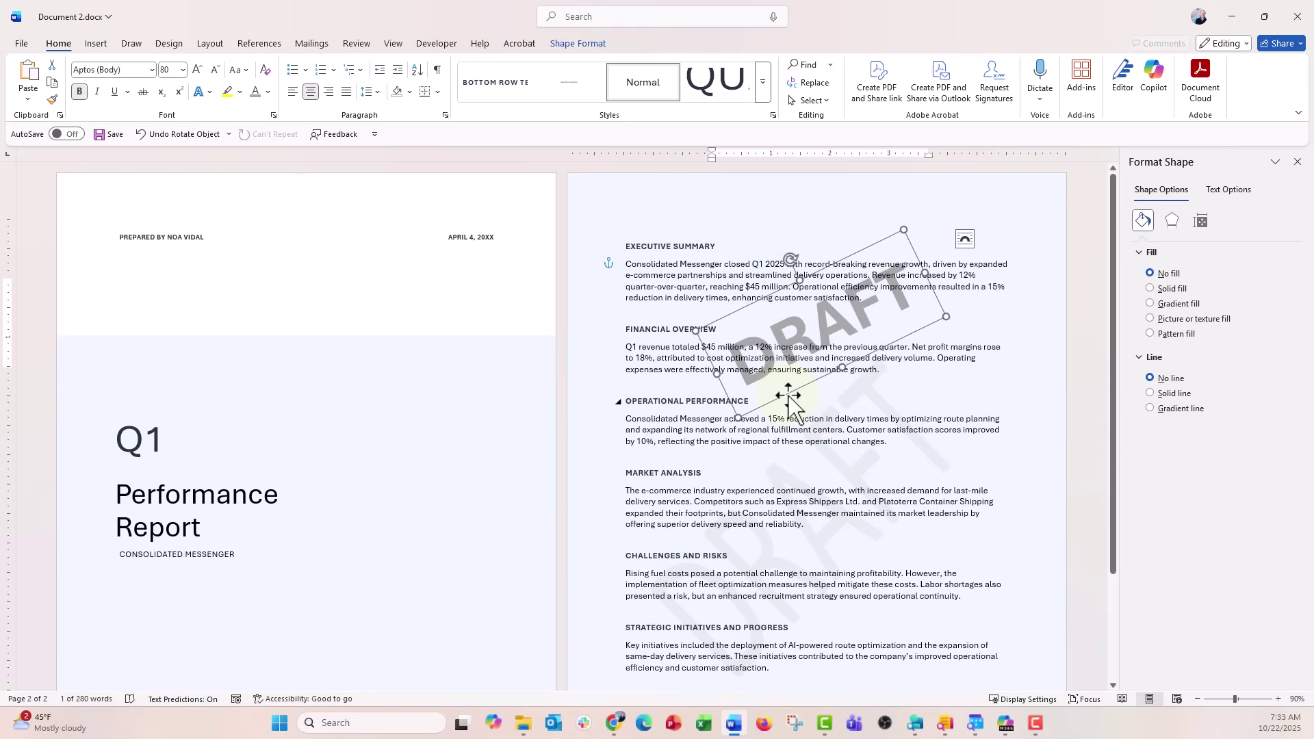
left_click_drag(788, 401, 781, 571)
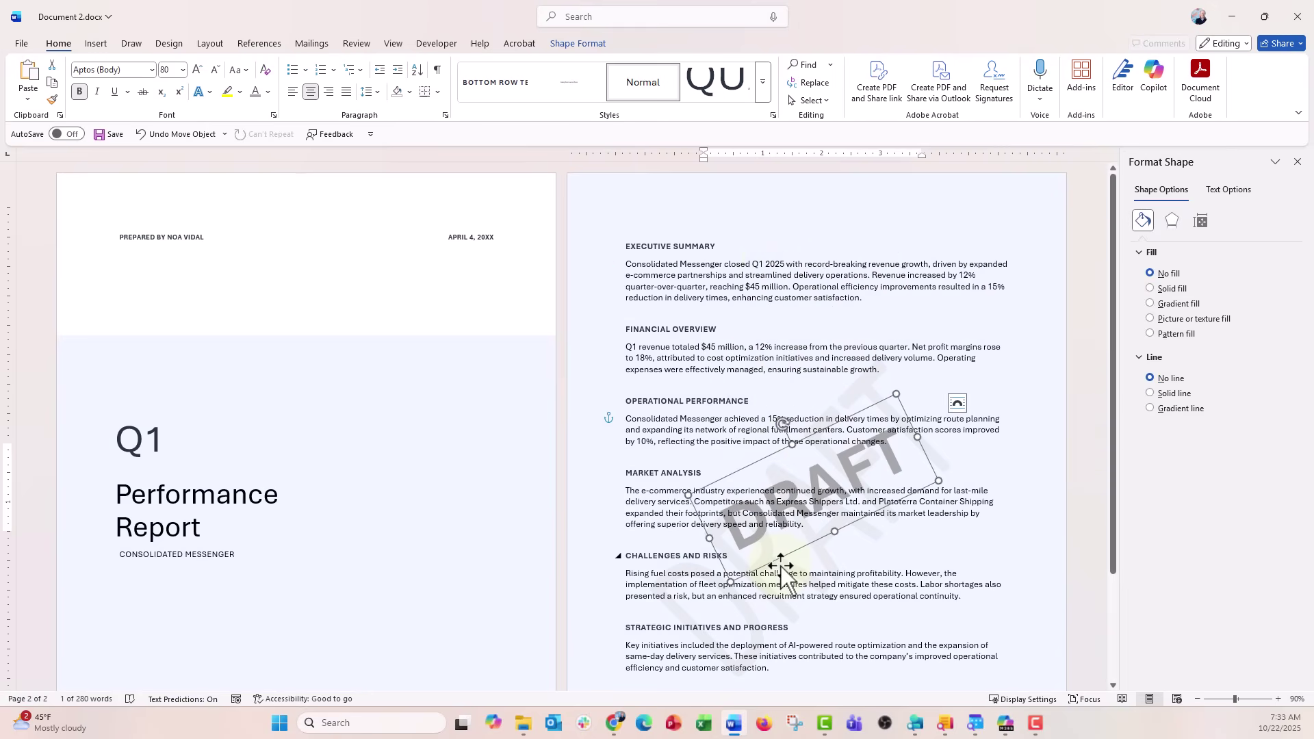
key("Delete")
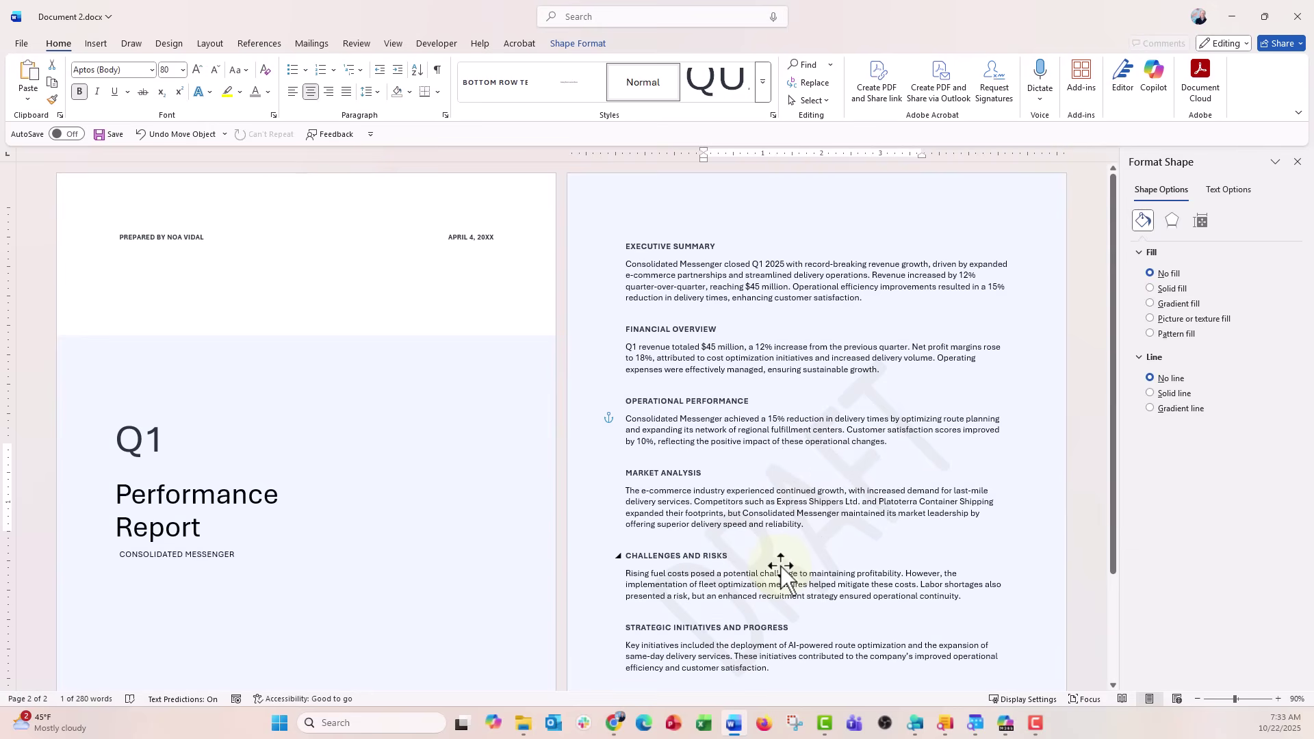